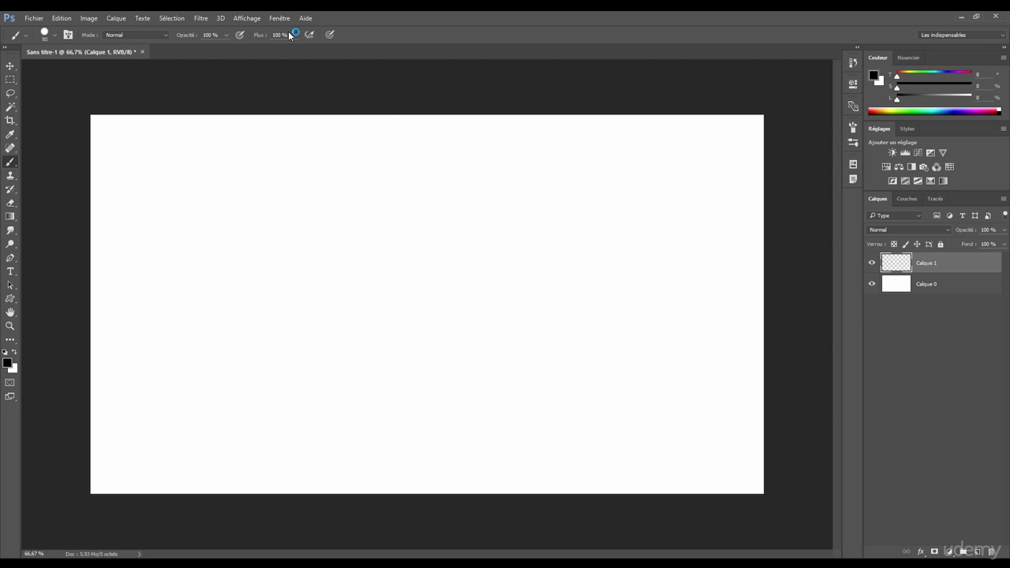
Bring up the Forme brush settings to view them, and collapse them again
left_click(279, 17)
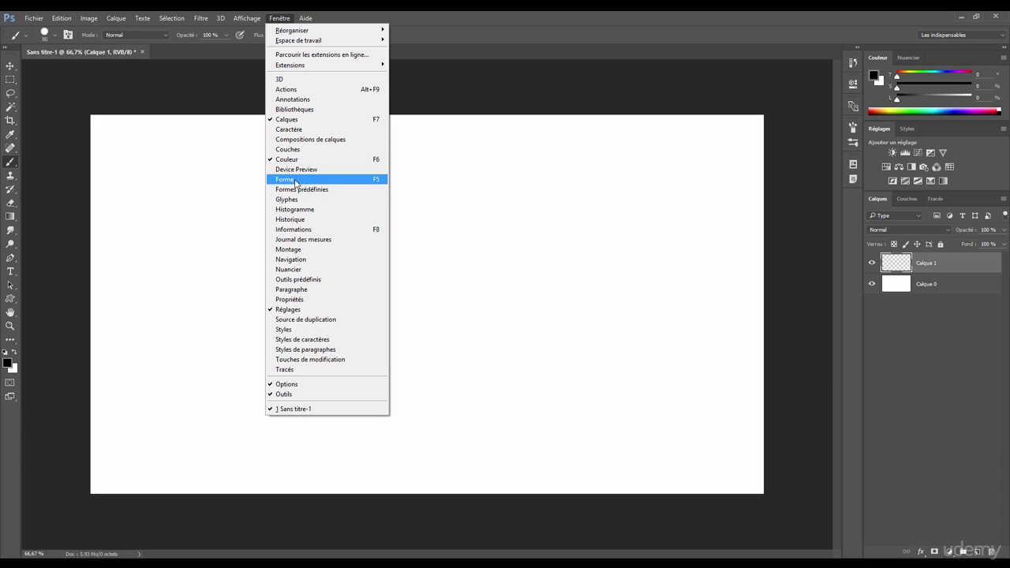
left_click(364, 181)
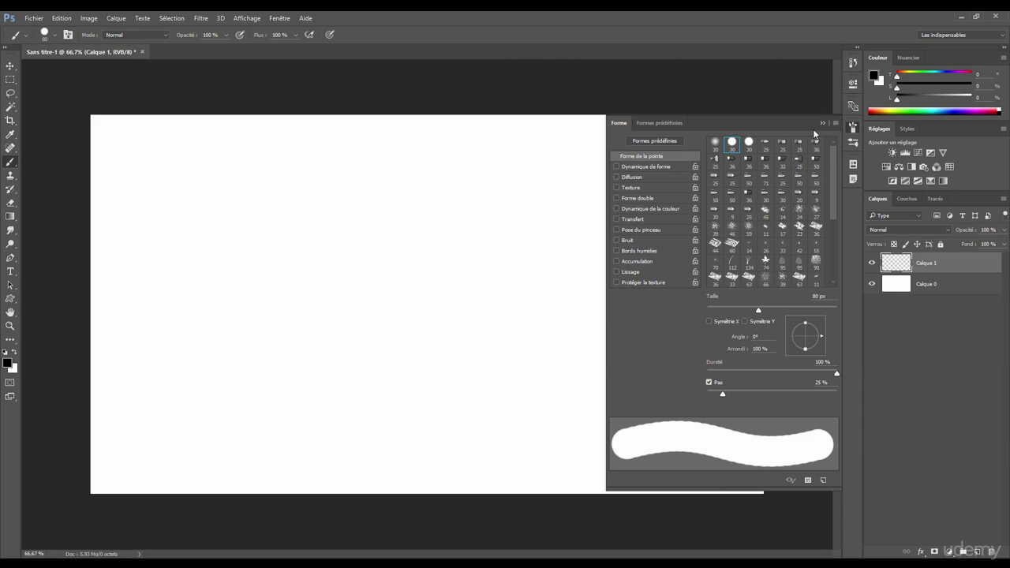
left_click(852, 129)
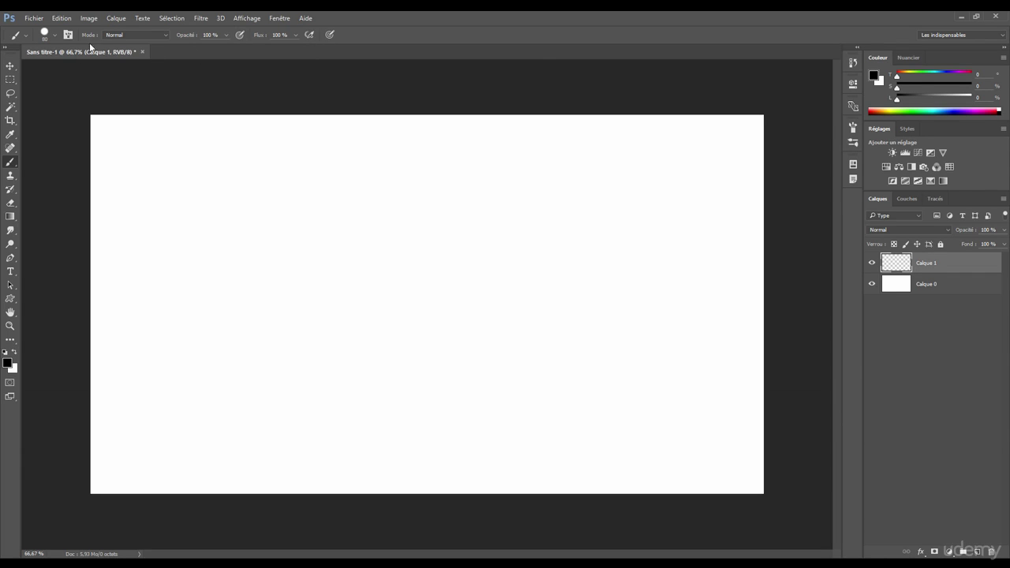
Look through the brush's blending modes and its opacity slider, keeping Normal mode and 100% opacity
left_click(126, 35)
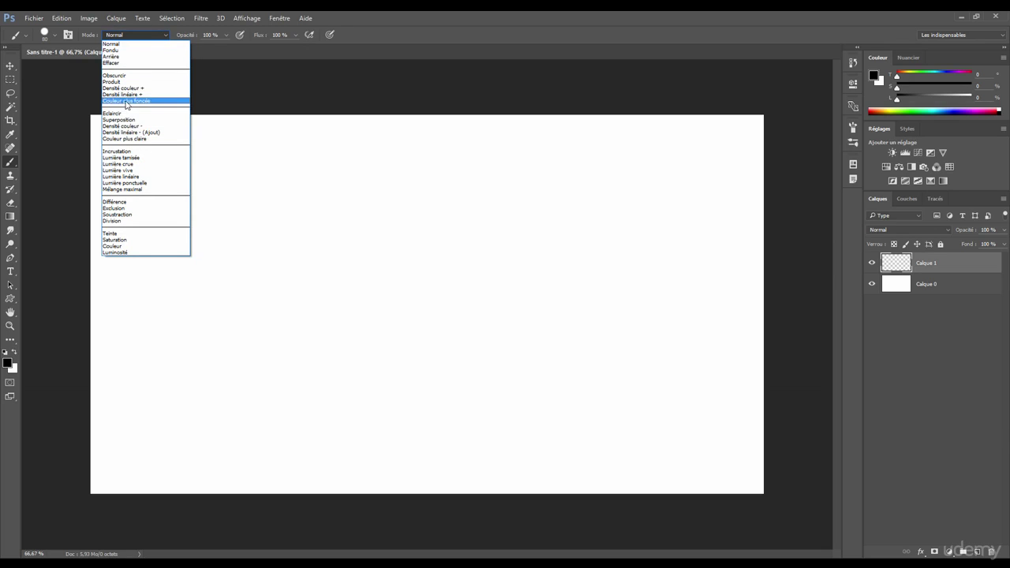
left_click(135, 38)
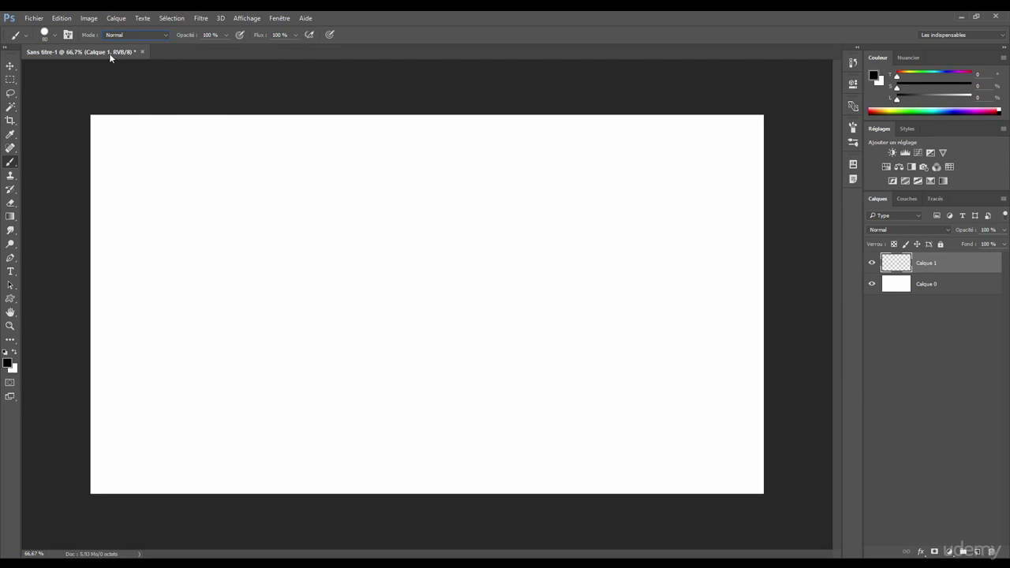
left_click(227, 35)
mouse_move(203, 37)
left_mouse_down()
mouse_move(183, 44)
mouse_move(218, 48)
left_mouse_up()
left_click(225, 39)
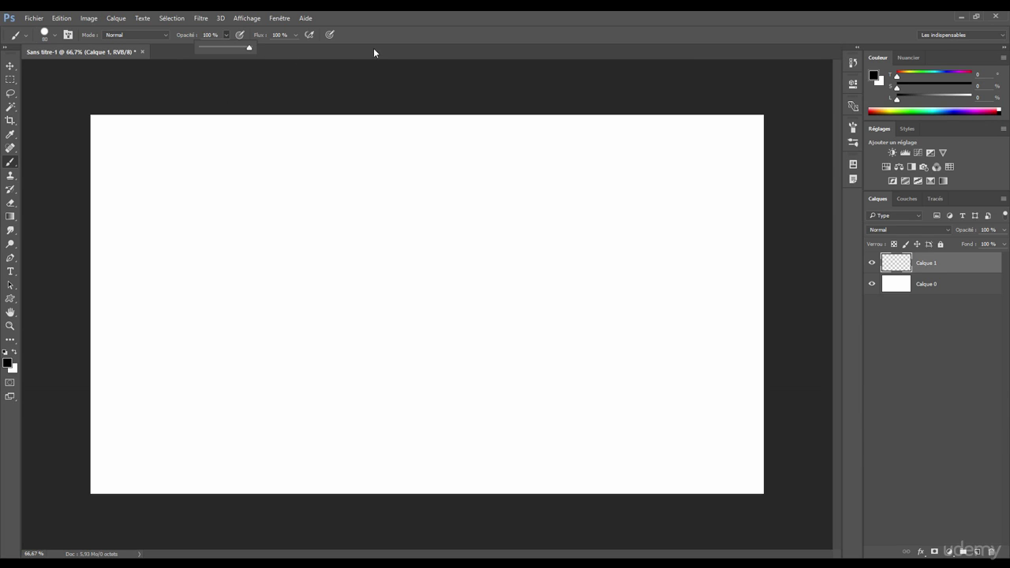
Paint a solid black blob on Calque 1, plus several strokes of varying darkness with pen pressure controlling opacity
mouse_move(279, 253)
left_mouse_down()
mouse_move(308, 231)
mouse_move(375, 253)
mouse_move(270, 207)
mouse_move(282, 228)
mouse_move(257, 212)
mouse_move(260, 259)
mouse_move(246, 250)
mouse_move(269, 243)
mouse_move(274, 208)
mouse_move(244, 204)
mouse_move(243, 279)
mouse_move(265, 258)
mouse_move(336, 272)
mouse_move(299, 294)
mouse_move(370, 267)
mouse_move(359, 286)
mouse_move(283, 301)
mouse_move(229, 267)
mouse_move(206, 278)
mouse_move(195, 247)
mouse_move(205, 197)
mouse_move(189, 212)
mouse_move(199, 274)
mouse_move(237, 315)
mouse_move(303, 313)
mouse_move(234, 294)
mouse_move(343, 321)
mouse_move(297, 301)
mouse_move(377, 190)
mouse_move(265, 179)
mouse_move(228, 248)
left_mouse_up()
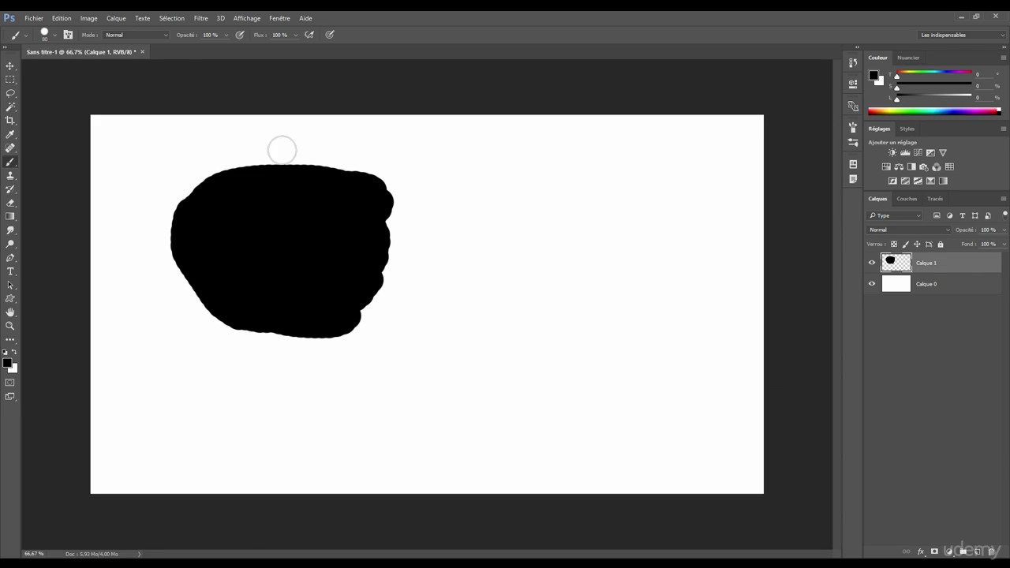
left_click(239, 35)
mouse_move(507, 218)
left_mouse_down()
mouse_move(502, 190)
mouse_move(534, 190)
mouse_move(541, 204)
mouse_move(531, 219)
mouse_move(513, 203)
mouse_move(537, 213)
mouse_move(503, 218)
mouse_move(491, 235)
mouse_move(530, 222)
mouse_move(533, 237)
mouse_move(522, 236)
mouse_move(553, 217)
mouse_move(555, 189)
mouse_move(543, 204)
mouse_move(517, 180)
mouse_move(481, 182)
mouse_move(478, 201)
mouse_move(496, 247)
left_mouse_up()
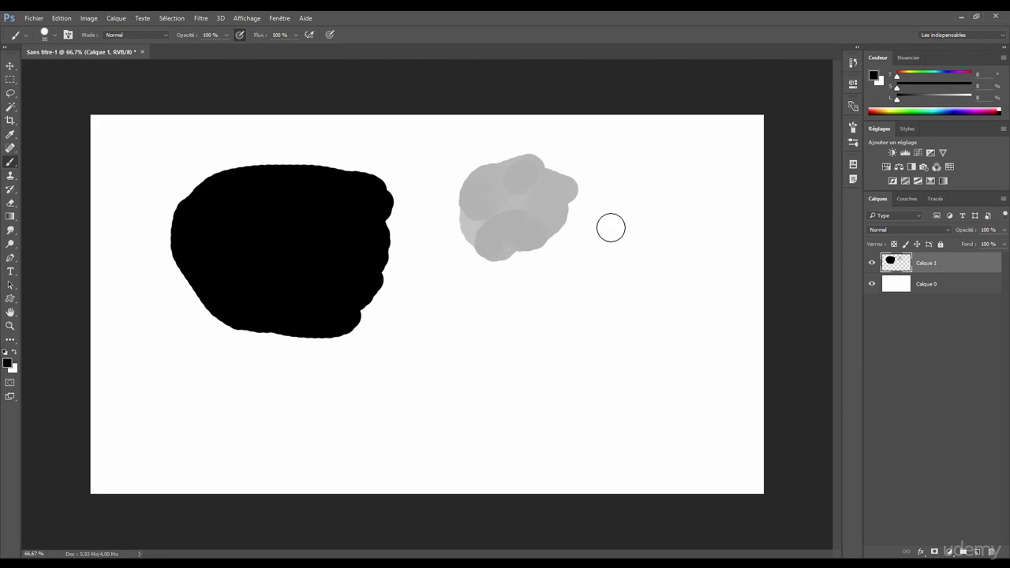
mouse_move(608, 225)
left_mouse_down()
mouse_move(638, 209)
mouse_move(621, 232)
mouse_move(663, 213)
left_mouse_up()
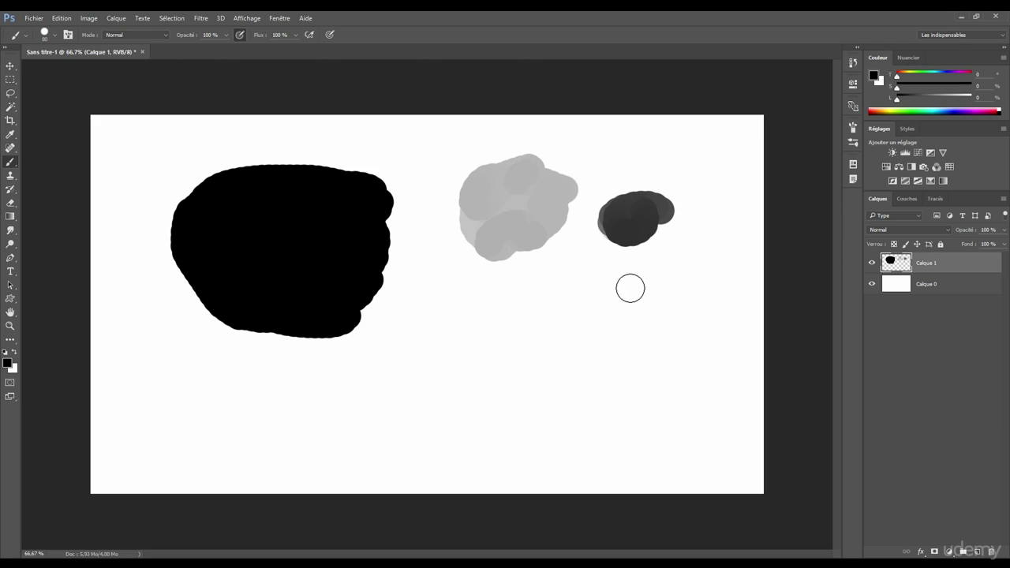
left_click_drag(629, 286, 636, 282)
mouse_move(544, 324)
left_mouse_down()
mouse_move(481, 291)
mouse_move(450, 302)
mouse_move(472, 320)
mouse_move(467, 342)
mouse_move(491, 348)
mouse_move(512, 319)
mouse_move(474, 312)
mouse_move(532, 356)
mouse_move(568, 340)
mouse_move(576, 295)
mouse_move(624, 359)
mouse_move(684, 380)
mouse_move(694, 239)
mouse_move(686, 248)
mouse_move(691, 335)
mouse_move(651, 405)
mouse_move(537, 449)
mouse_move(436, 431)
mouse_move(400, 385)
mouse_move(328, 366)
mouse_move(288, 386)
mouse_move(249, 430)
mouse_move(220, 438)
mouse_move(146, 400)
mouse_move(111, 229)
mouse_move(134, 179)
mouse_move(172, 160)
mouse_move(246, 140)
mouse_move(389, 138)
mouse_move(430, 180)
mouse_move(439, 258)
left_mouse_up()
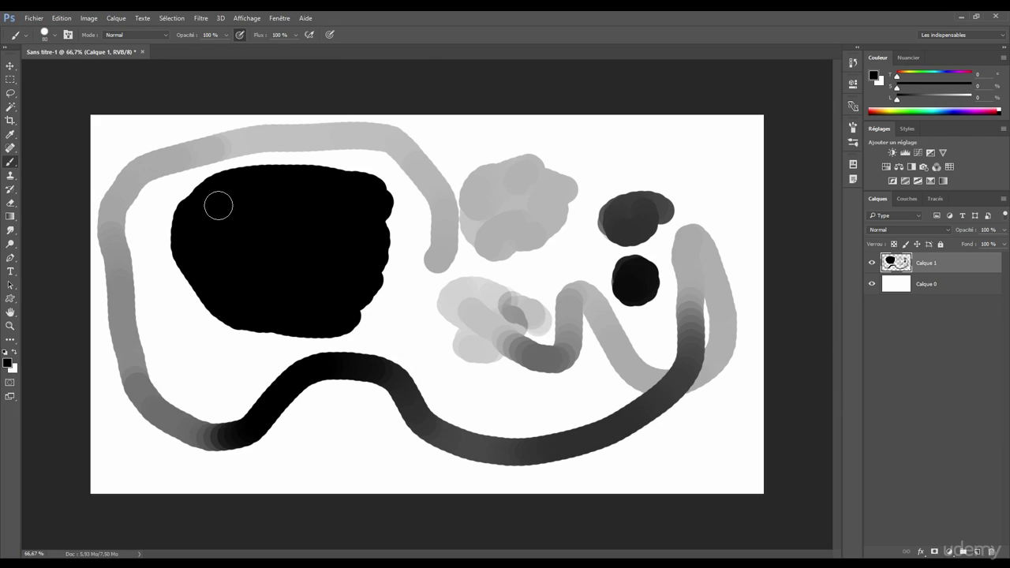
Delete all the strokes on Calque 1 and clear the selection
key("ctrl+a")
key("Delete")
key("ctrl+d")
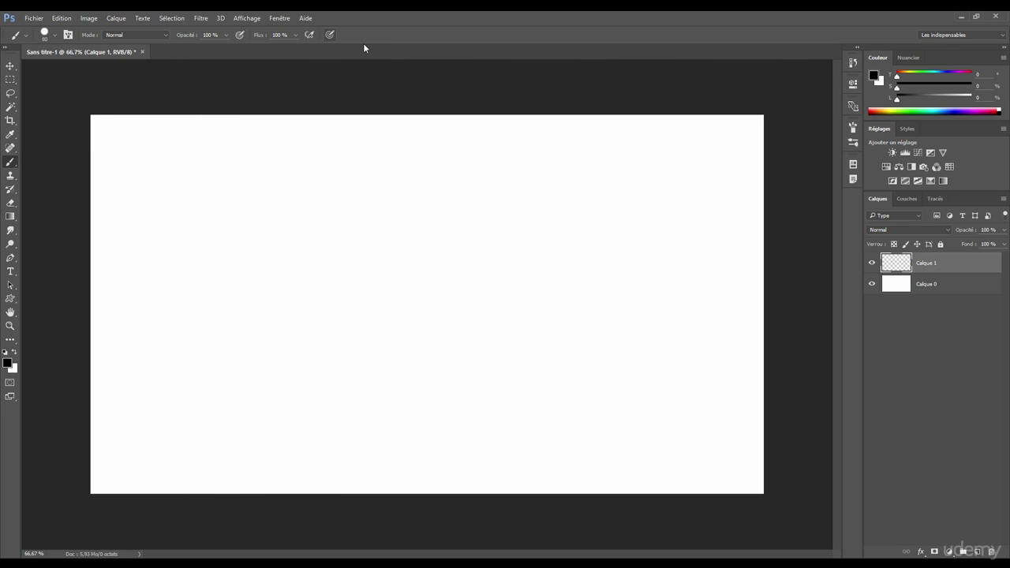
Turn on pen pressure control for brush size and paint a test stroke across the canvas
left_click(330, 35)
left_click(339, 176)
mouse_move(342, 176)
left_mouse_down()
mouse_move(286, 226)
mouse_move(277, 241)
mouse_move(287, 268)
mouse_move(314, 272)
mouse_move(380, 211)
mouse_move(400, 255)
mouse_move(424, 255)
mouse_move(441, 211)
mouse_move(475, 211)
mouse_move(478, 242)
mouse_move(498, 248)
mouse_move(520, 209)
mouse_move(534, 208)
mouse_move(550, 235)
mouse_move(540, 271)
mouse_move(476, 302)
mouse_move(287, 333)
mouse_move(210, 319)
mouse_move(161, 284)
mouse_move(156, 228)
mouse_move(178, 198)
mouse_move(205, 207)
mouse_move(240, 270)
mouse_move(236, 209)
mouse_move(265, 170)
mouse_move(340, 133)
mouse_move(488, 163)
mouse_move(581, 166)
mouse_move(596, 177)
mouse_move(602, 259)
left_mouse_up()
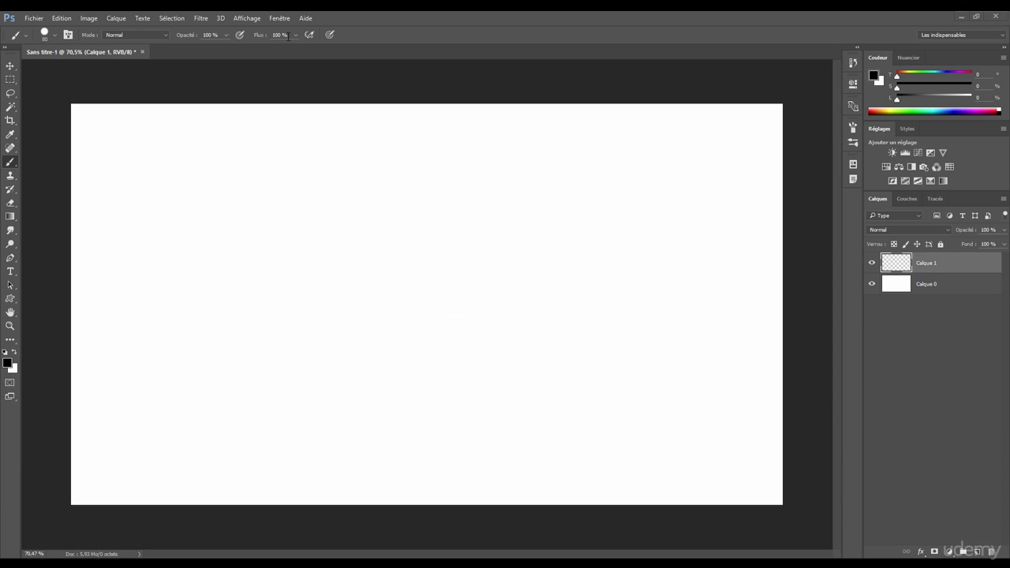
Set the brush opacity to 26% and paint a blob on the canvas's upper left area
left_click(225, 35)
mouse_move(282, 229)
left_mouse_down()
mouse_move(259, 223)
mouse_move(299, 229)
mouse_move(278, 203)
mouse_move(275, 226)
mouse_move(318, 226)
mouse_move(327, 199)
mouse_move(286, 178)
mouse_move(258, 201)
mouse_move(269, 222)
mouse_move(282, 219)
mouse_move(285, 200)
mouse_move(260, 186)
mouse_move(236, 201)
mouse_move(263, 224)
mouse_move(245, 175)
mouse_move(218, 198)
mouse_move(242, 219)
mouse_move(236, 181)
mouse_move(195, 180)
mouse_move(204, 205)
mouse_move(218, 199)
mouse_move(214, 164)
mouse_move(312, 168)
mouse_move(326, 222)
mouse_move(265, 239)
mouse_move(218, 210)
left_mouse_up()
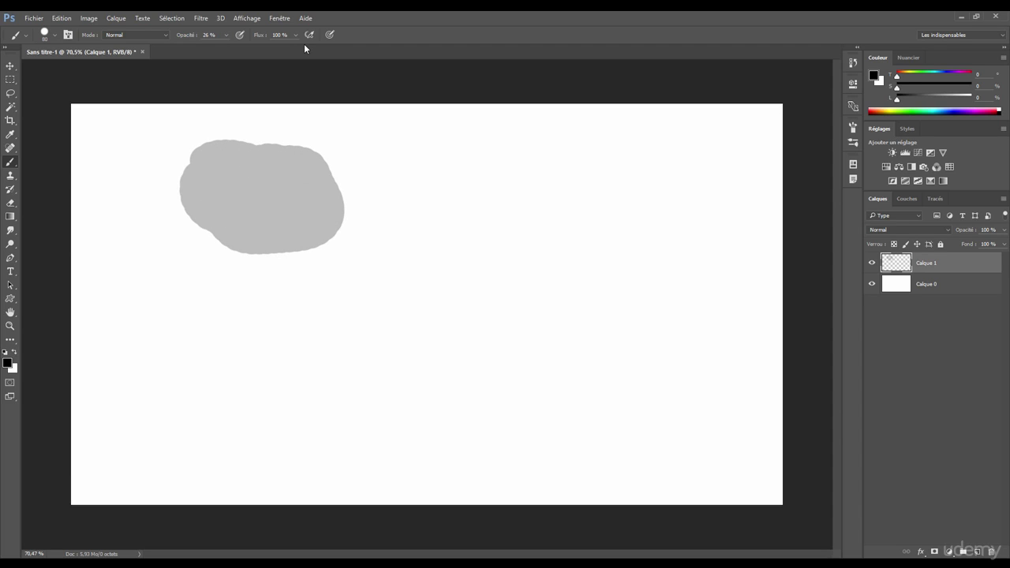
Try painting beside the grey blob with opacity at 100% and flow at 26%, and undo that stroke
left_click(225, 35)
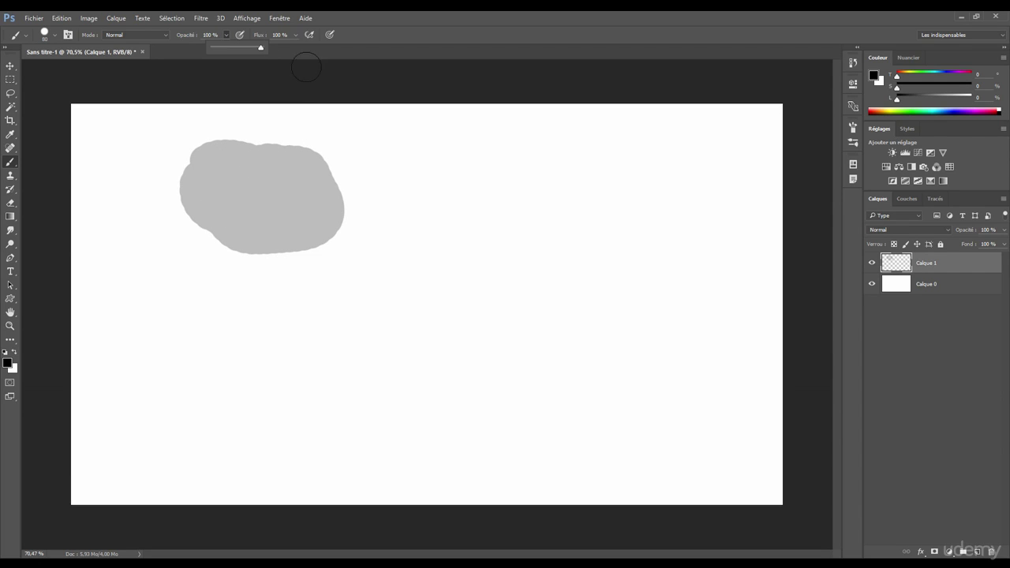
left_click(296, 34)
left_click_drag(296, 48, 260, 47)
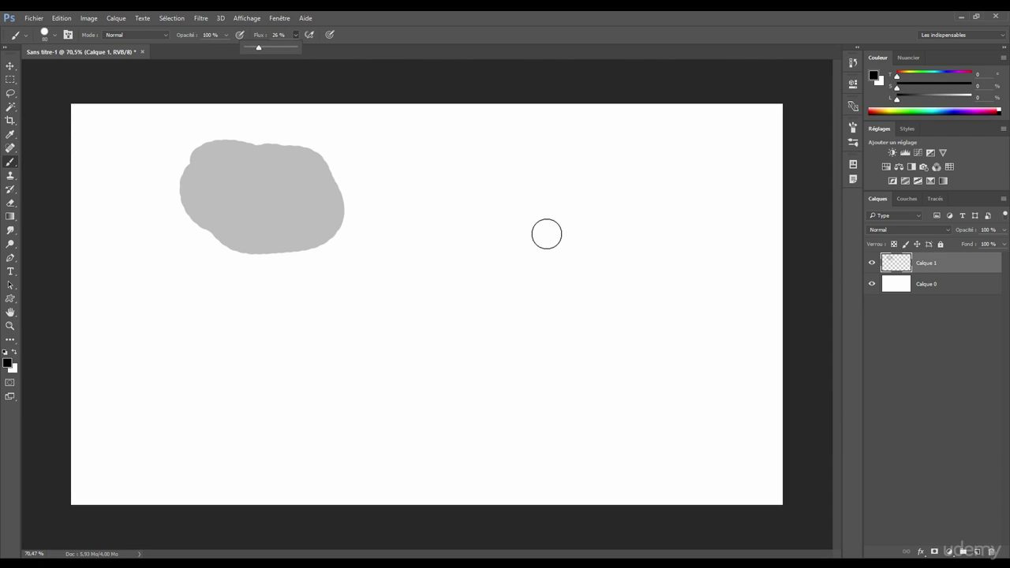
mouse_move(521, 237)
left_mouse_down()
mouse_move(494, 214)
mouse_move(534, 212)
mouse_move(505, 226)
mouse_move(529, 227)
mouse_move(500, 211)
mouse_move(531, 200)
mouse_move(489, 213)
mouse_move(499, 238)
mouse_move(528, 222)
mouse_move(519, 185)
mouse_move(484, 179)
mouse_move(483, 216)
mouse_move(467, 187)
mouse_move(476, 214)
mouse_move(503, 216)
mouse_move(531, 192)
mouse_move(549, 196)
mouse_move(553, 216)
mouse_move(658, 211)
mouse_move(644, 185)
mouse_move(642, 211)
mouse_move(627, 192)
mouse_move(596, 186)
mouse_move(567, 192)
mouse_move(554, 210)
mouse_move(487, 151)
mouse_move(464, 162)
mouse_move(487, 187)
mouse_move(489, 224)
mouse_move(464, 239)
left_mouse_up()
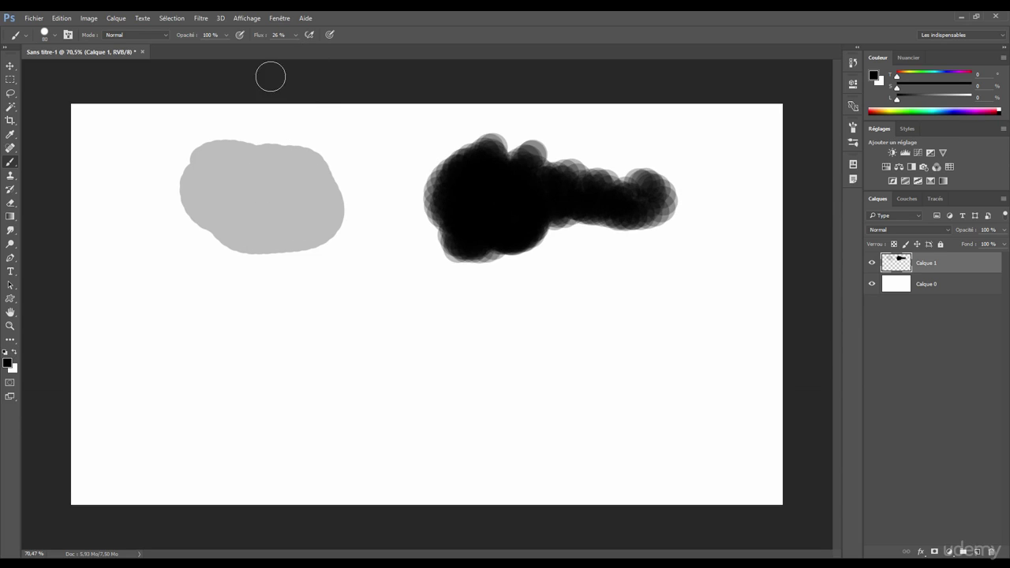
key("ctrl+z")
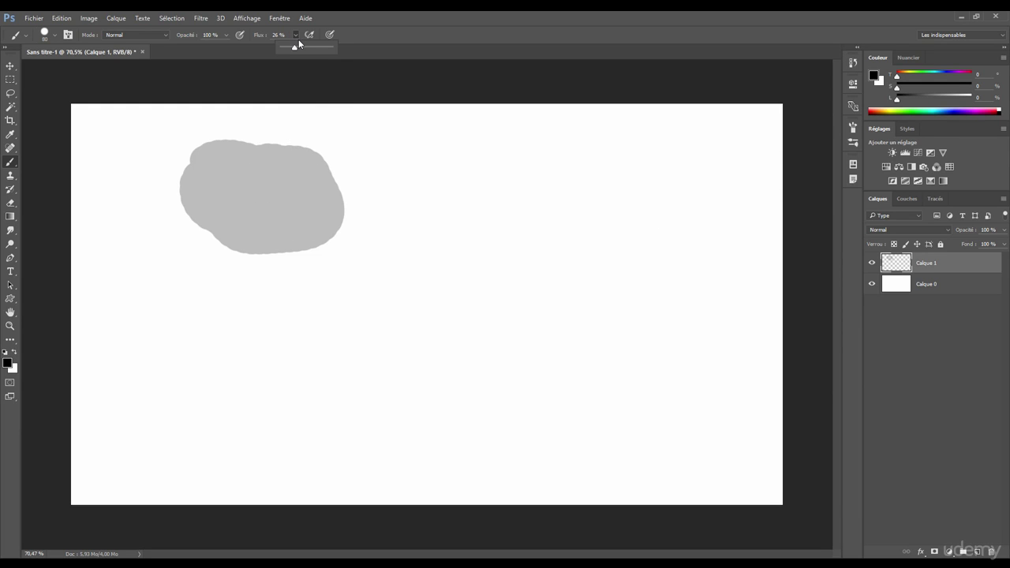
With flow at 100%, opacity at 51% and pressure-controlled opacity, paint overlapping strokes beside the grey blob
left_click(373, 38)
left_click_drag(227, 44, 188, 49)
left_click(241, 43)
mouse_move(419, 206)
left_mouse_down()
mouse_move(440, 212)
mouse_move(428, 192)
mouse_move(439, 215)
mouse_move(466, 220)
mouse_move(498, 196)
mouse_move(473, 198)
mouse_move(494, 208)
mouse_move(480, 213)
left_mouse_up()
left_click(520, 194)
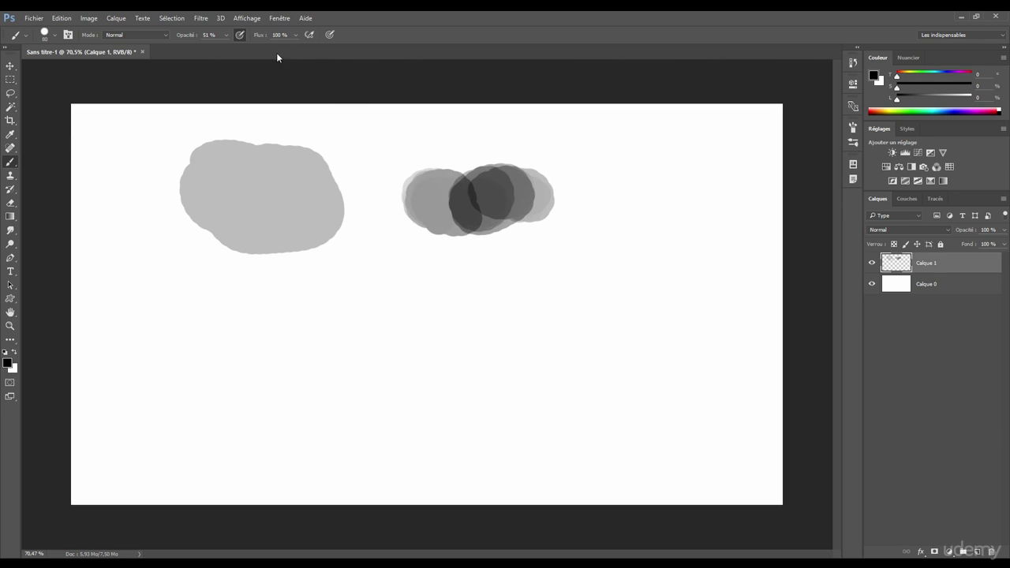
Set flow to 36% and opacity to 100%, enable the airbrush effect, and paint strokes below the overlapping grey ones
left_click(295, 34)
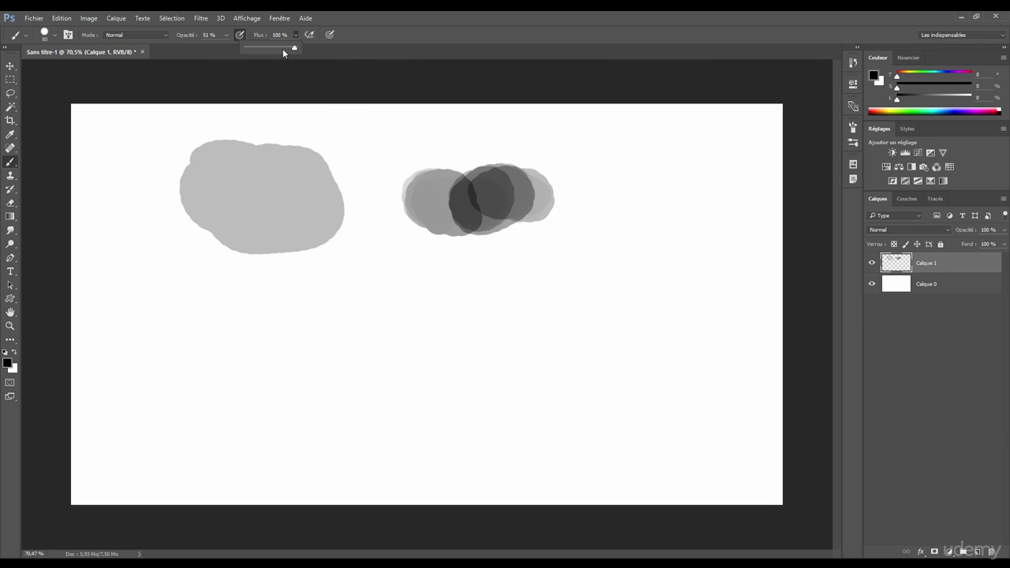
left_click(226, 35)
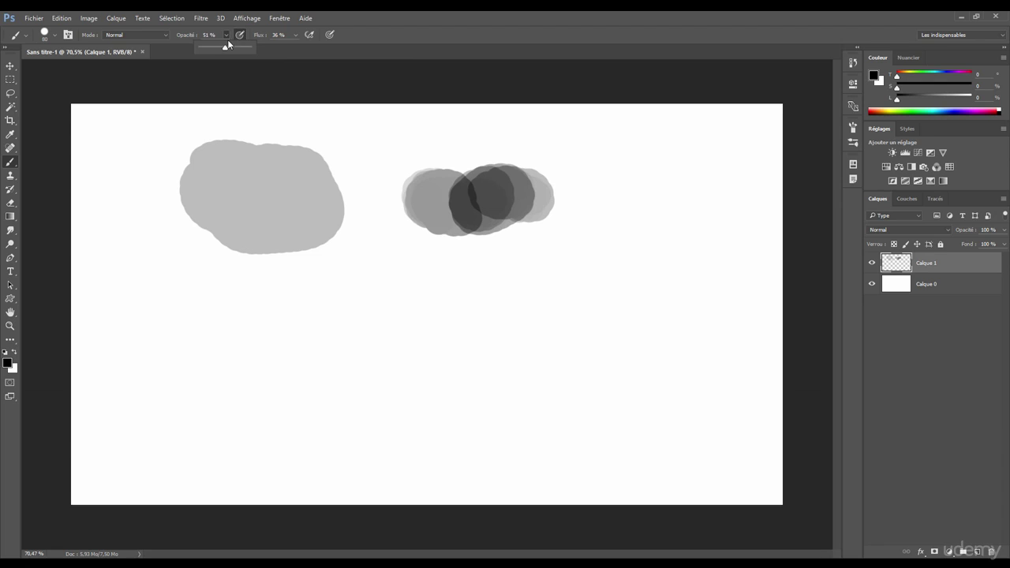
left_click(309, 35)
mouse_move(440, 343)
left_mouse_down()
mouse_move(464, 323)
mouse_move(478, 279)
mouse_move(539, 284)
mouse_move(608, 330)
left_mouse_up()
mouse_move(621, 276)
left_mouse_down()
mouse_move(632, 223)
mouse_move(543, 300)
mouse_move(475, 315)
mouse_move(470, 278)
left_mouse_up()
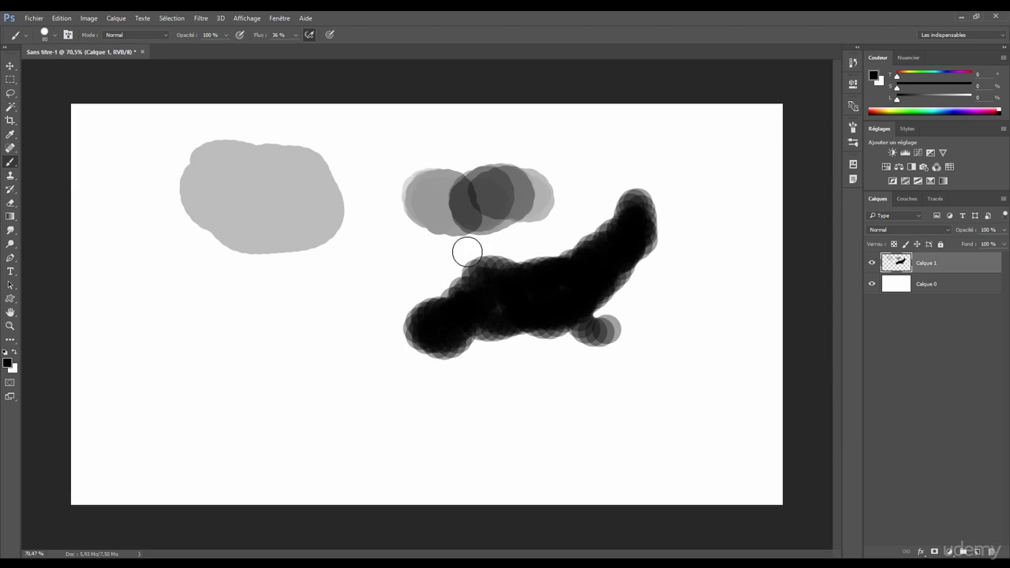
left_click(478, 185)
Restore the brush flow to 100% and delete everything painted on Calque 1
left_click(295, 35)
key("Delete")
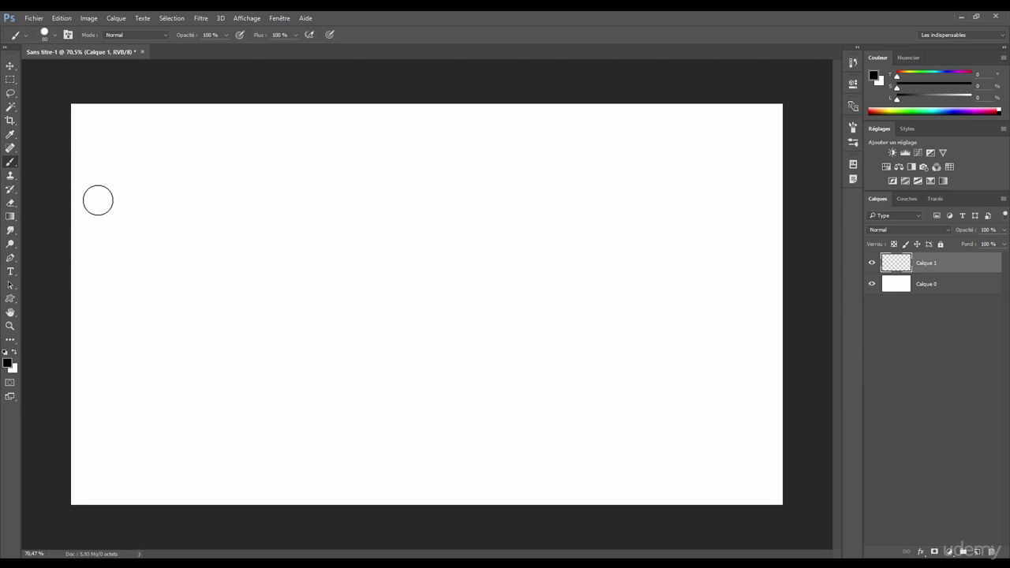
Paint a black blob on Calque 1 and erase it completely with the Eraser at 159 px
mouse_move(224, 204)
left_mouse_down()
mouse_move(221, 223)
mouse_move(244, 218)
mouse_move(229, 248)
mouse_move(236, 178)
mouse_move(197, 238)
left_mouse_up()
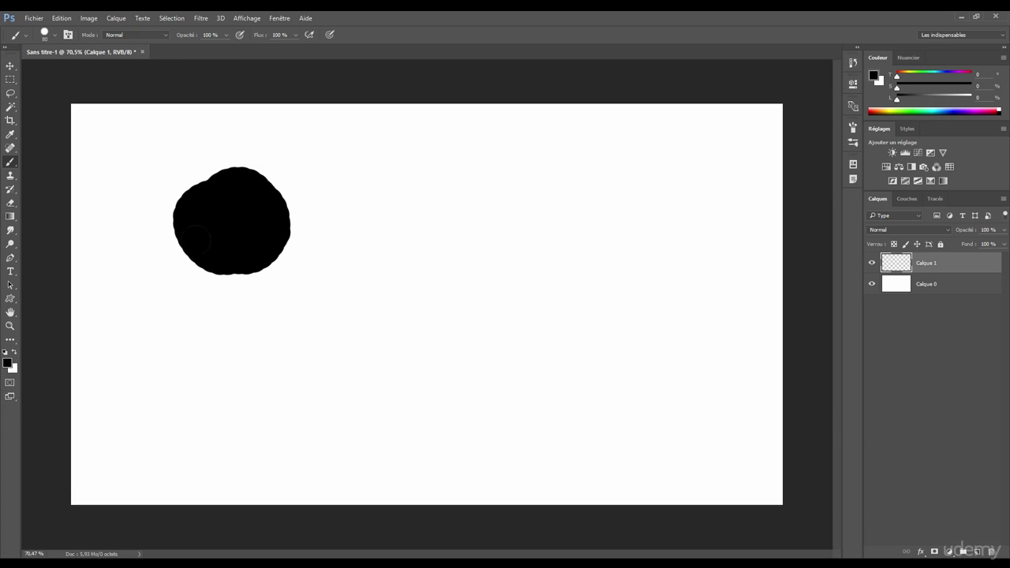
left_click(11, 204)
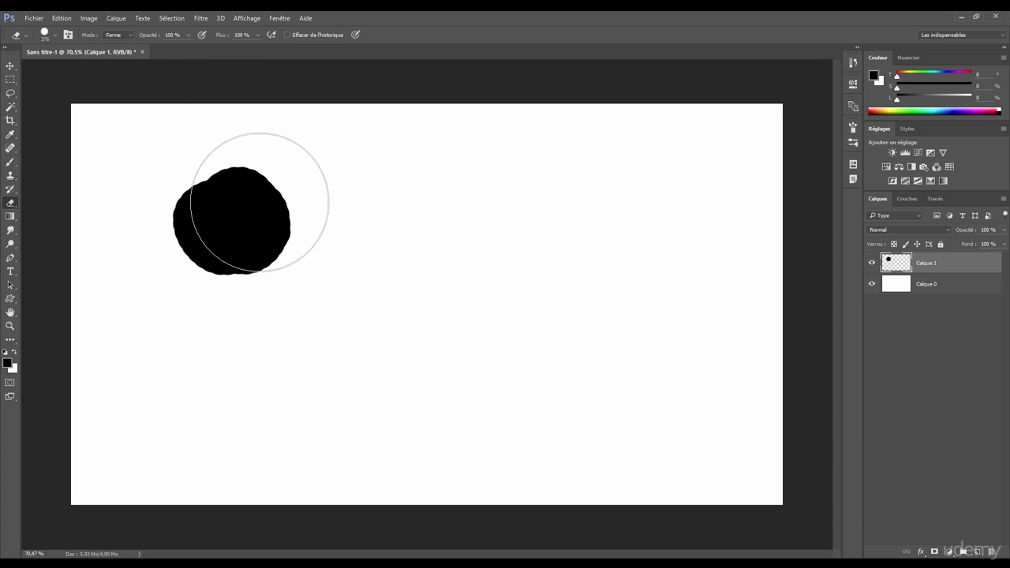
mouse_move(286, 198)
left_mouse_down()
mouse_move(248, 207)
mouse_move(272, 177)
mouse_move(239, 160)
mouse_move(158, 203)
mouse_move(201, 183)
mouse_move(203, 226)
mouse_move(234, 266)
left_mouse_up()
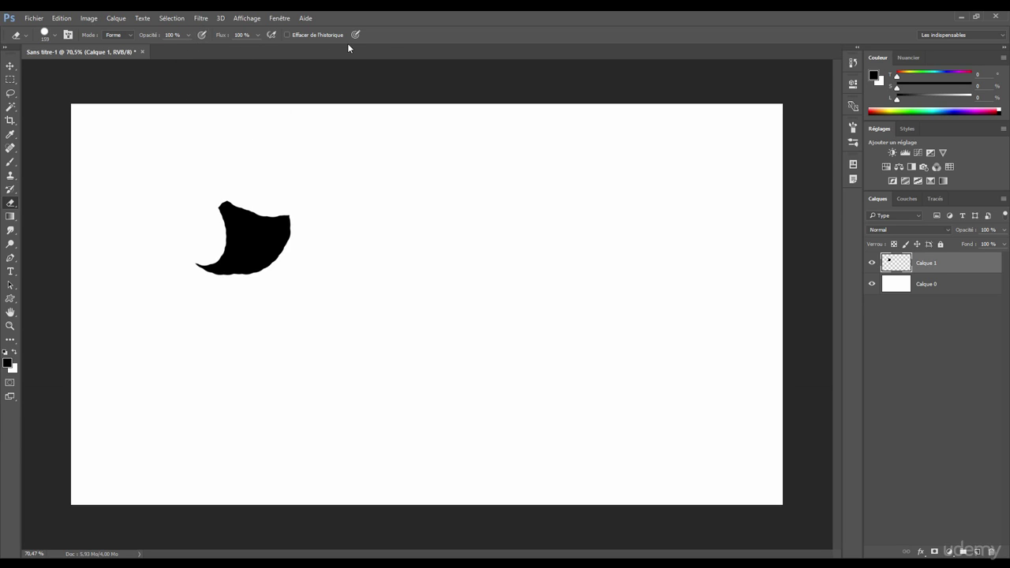
mouse_move(300, 207)
left_mouse_down()
mouse_move(283, 253)
mouse_move(273, 211)
mouse_move(284, 246)
mouse_move(246, 261)
mouse_move(187, 236)
mouse_move(277, 241)
left_mouse_up()
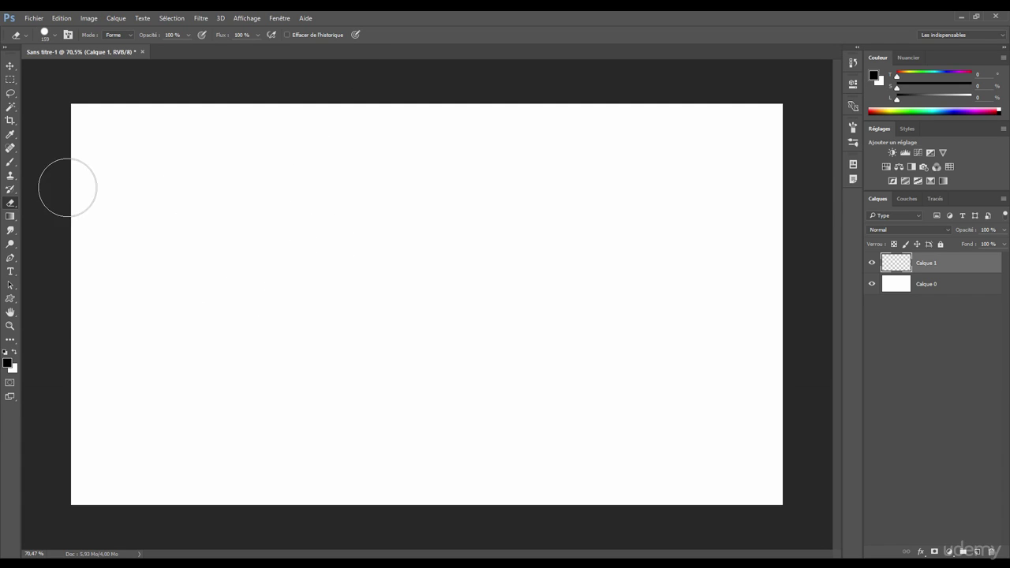
Give the Brush tool the 45 px textured tip, test it with one stroke, and undo the stroke
left_click(11, 162)
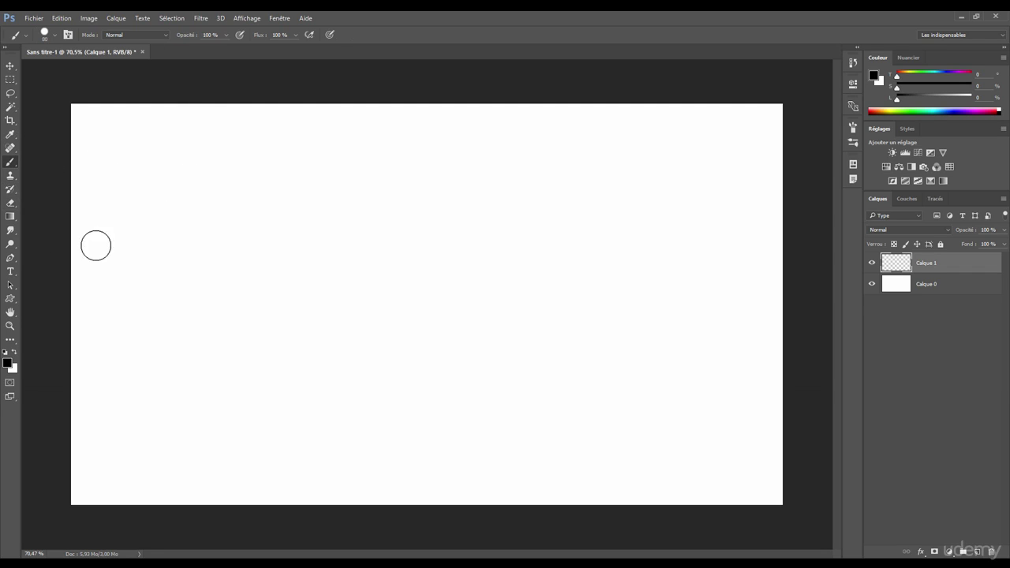
right_click(292, 173)
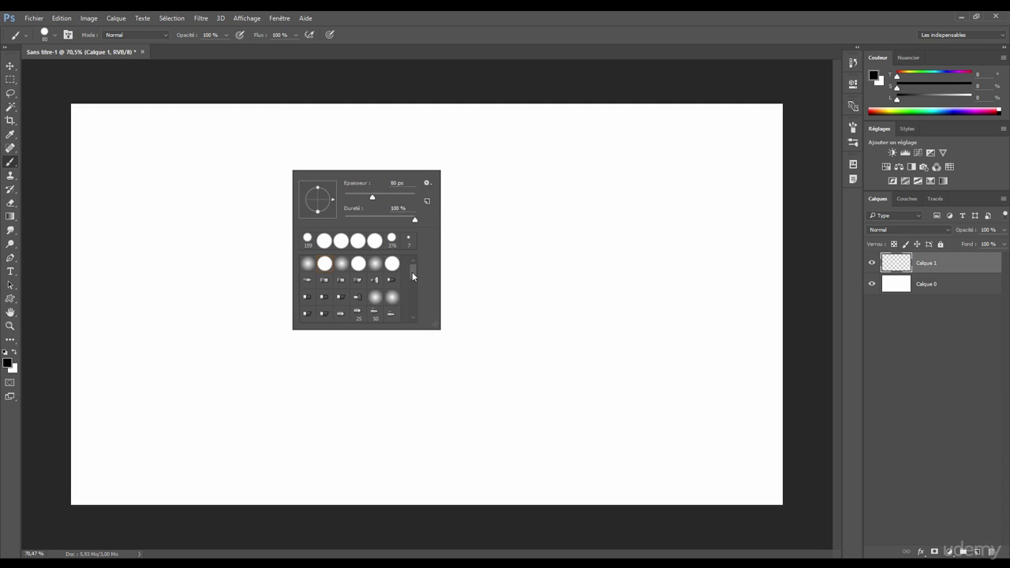
left_click_drag(412, 272, 412, 285)
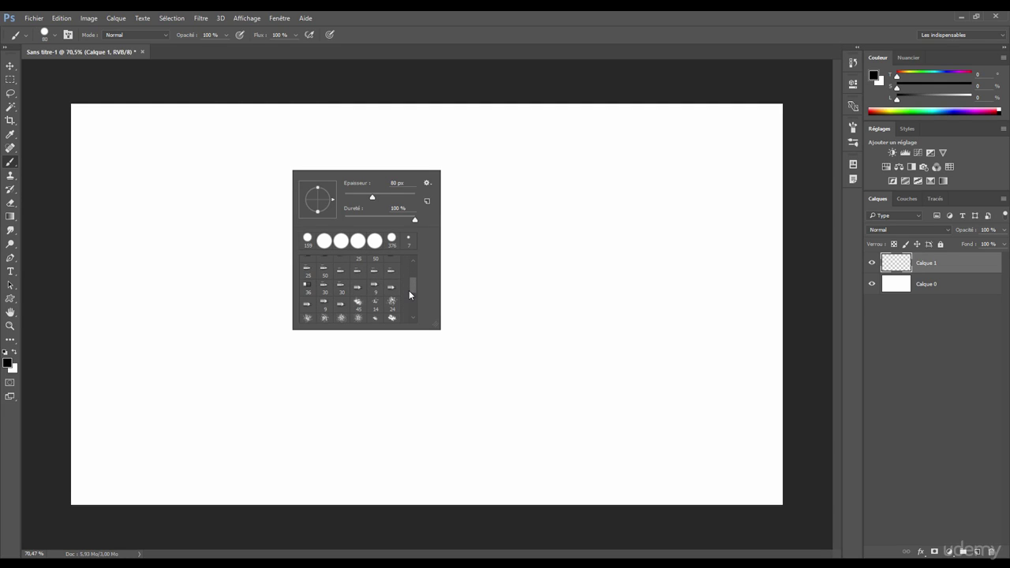
left_click(358, 302)
key("alt")
mouse_move(229, 230)
left_mouse_down()
mouse_move(263, 245)
mouse_move(333, 192)
mouse_move(398, 235)
mouse_move(399, 192)
mouse_move(403, 248)
left_mouse_up()
key("ctrl+z")
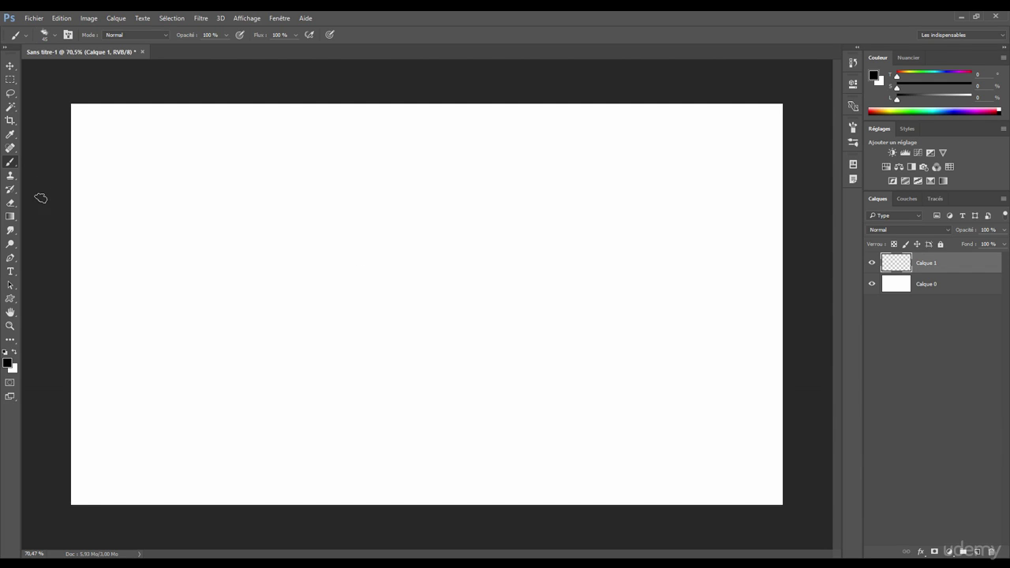
Switch to the Eraser, give it the 24 px spatter tip and enlarge that tip to 202 px
left_click(11, 203)
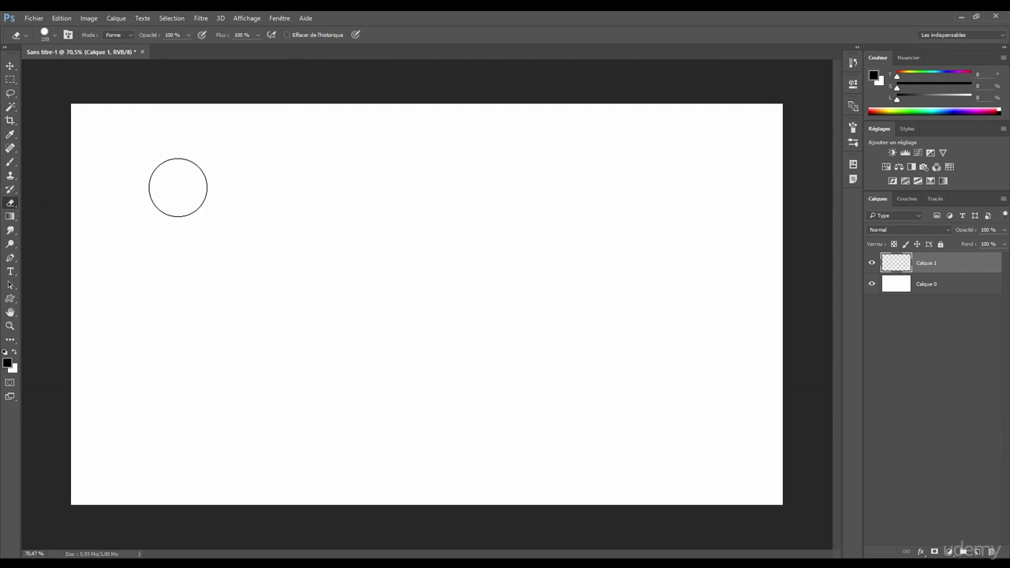
right_click(256, 206)
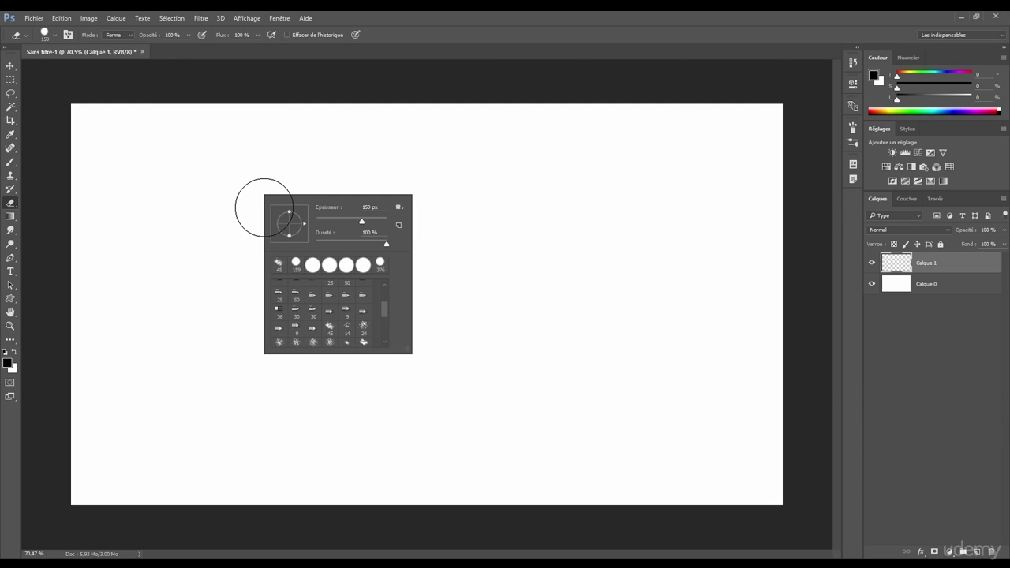
left_click(364, 327)
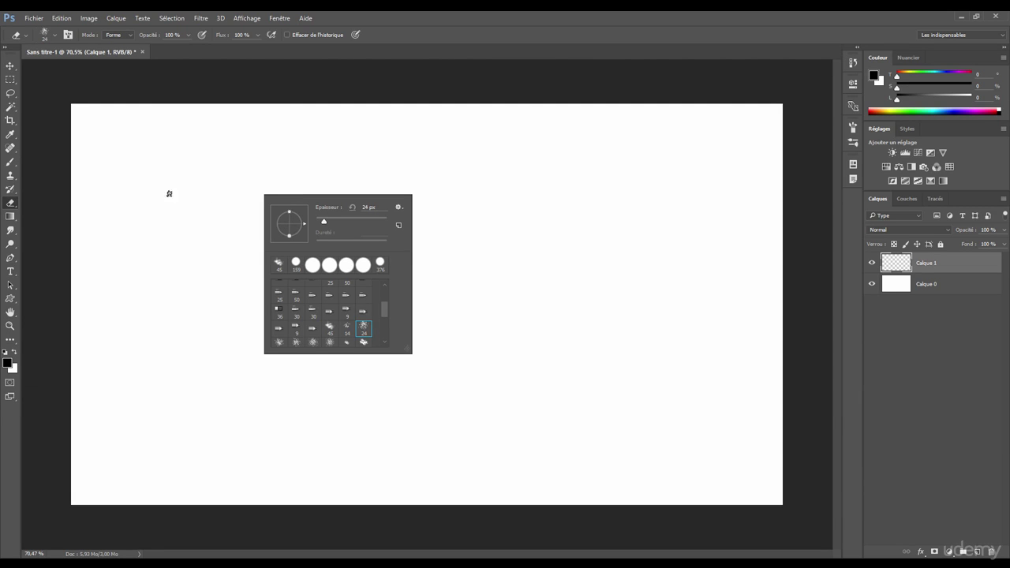
left_click(20, 161)
left_click_drag(240, 219, 280, 222)
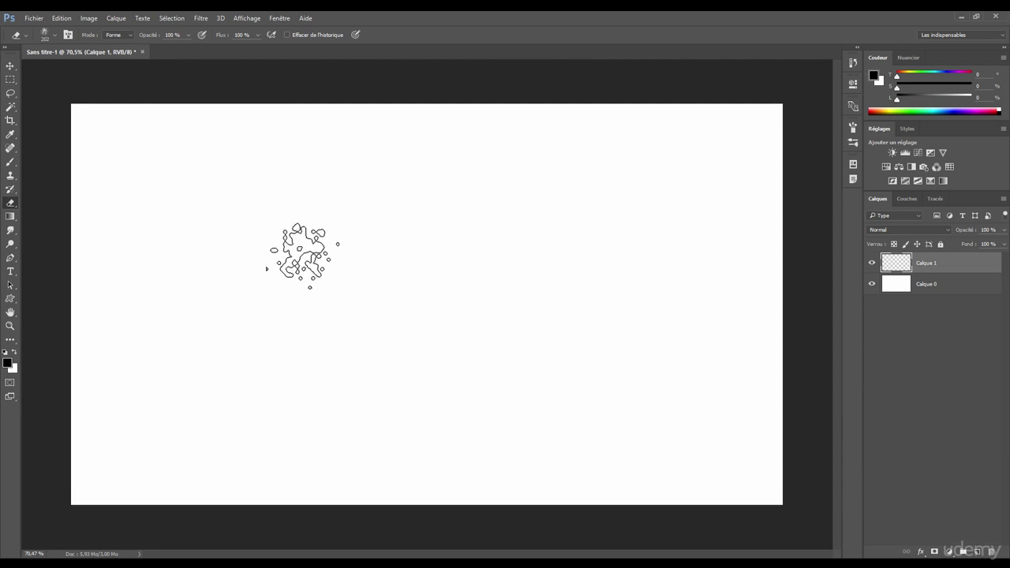
Replace the Eraser's tip with a denser round spatter tip and enlarge it to 202 px
right_click(252, 211)
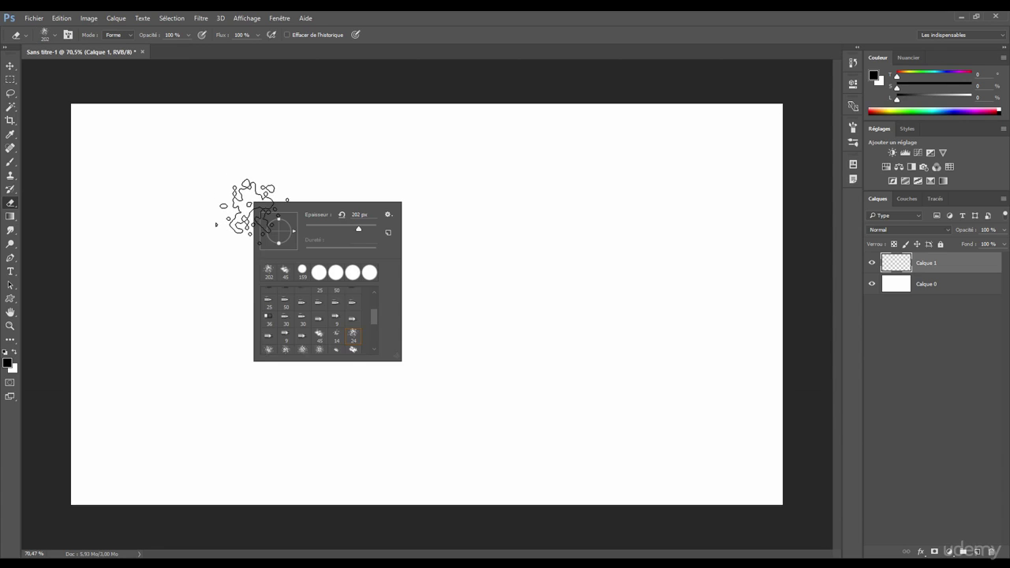
left_click(178, 241)
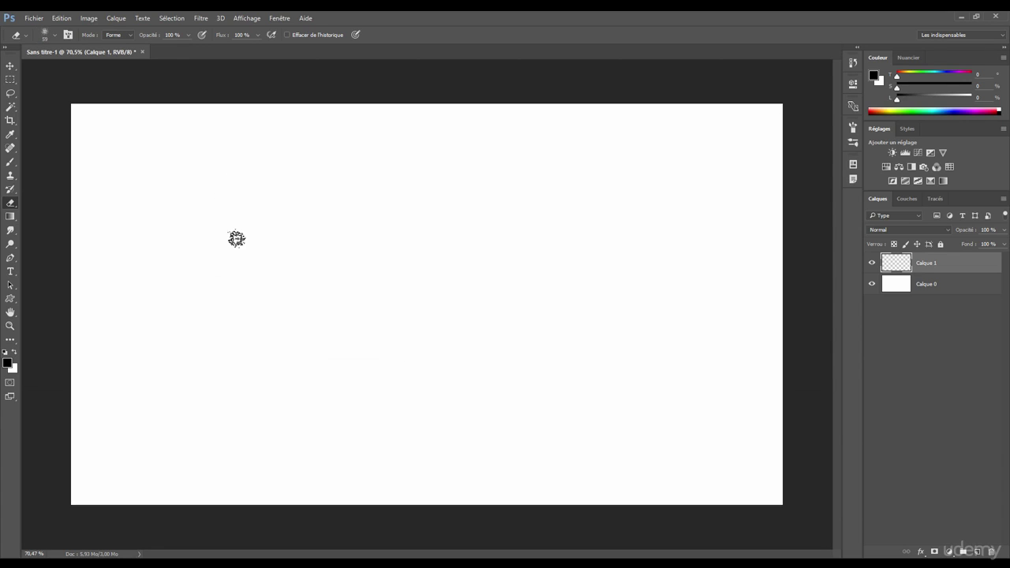
mouse_move(218, 220)
left_mouse_down()
mouse_move(288, 217)
mouse_move(271, 235)
mouse_move(287, 249)
mouse_move(297, 207)
mouse_move(364, 235)
mouse_move(378, 255)
mouse_move(358, 269)
mouse_move(264, 253)
left_mouse_up()
Paint a dark grey blob on Calque 1 with the 203 px textured brush and roughen its upper edges with the Eraser
left_click(10, 161)
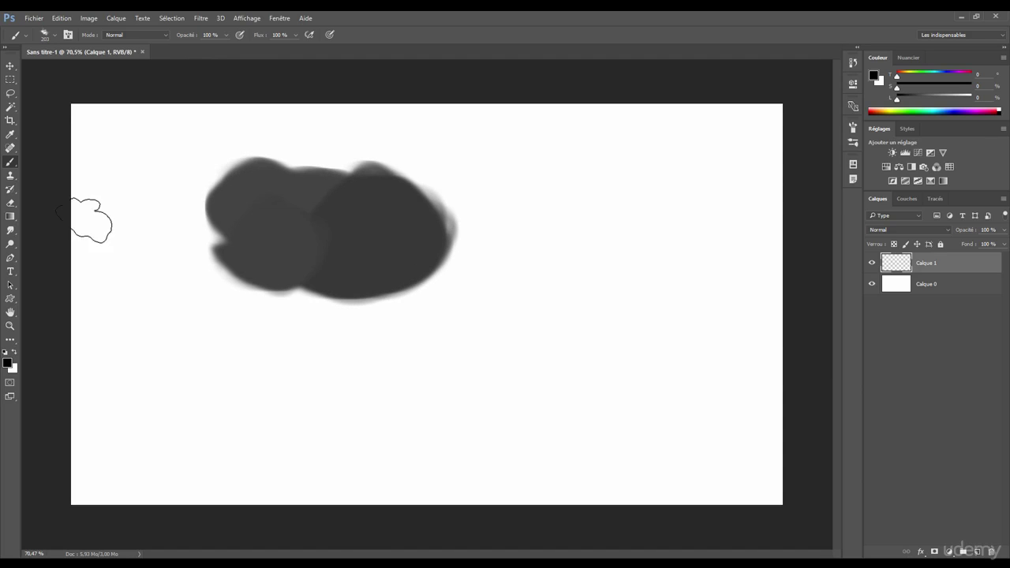
left_click(10, 202)
mouse_move(438, 181)
left_mouse_down()
mouse_move(415, 201)
mouse_move(444, 214)
mouse_move(462, 198)
mouse_move(384, 162)
mouse_move(244, 151)
mouse_move(208, 185)
mouse_move(193, 226)
mouse_move(200, 244)
mouse_move(195, 195)
mouse_move(194, 221)
left_mouse_up()
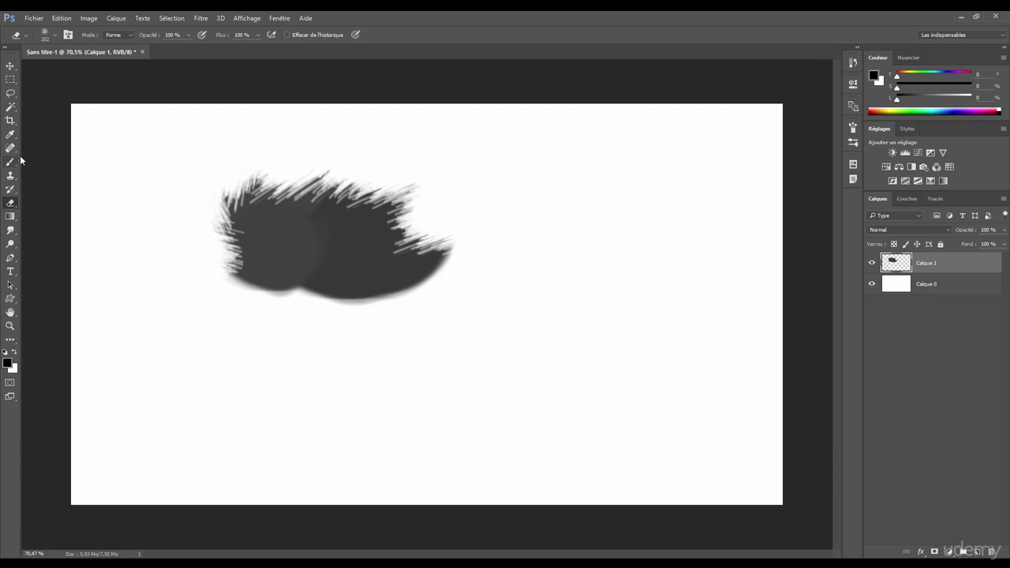
Clear the painted blob from Calque 1 and set the Brush tool to a hard round tip of 26 px
left_click(10, 161)
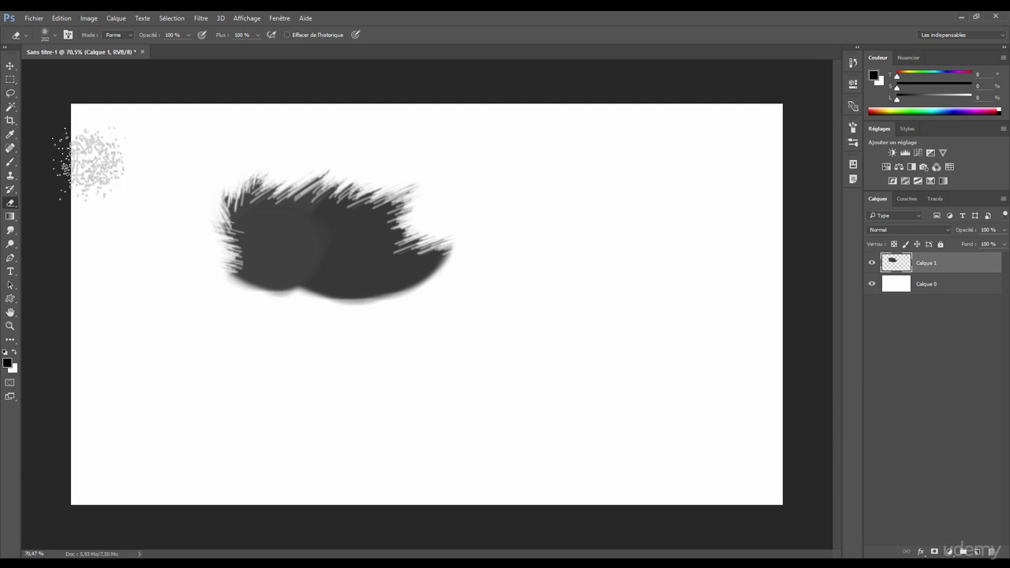
key("Delete")
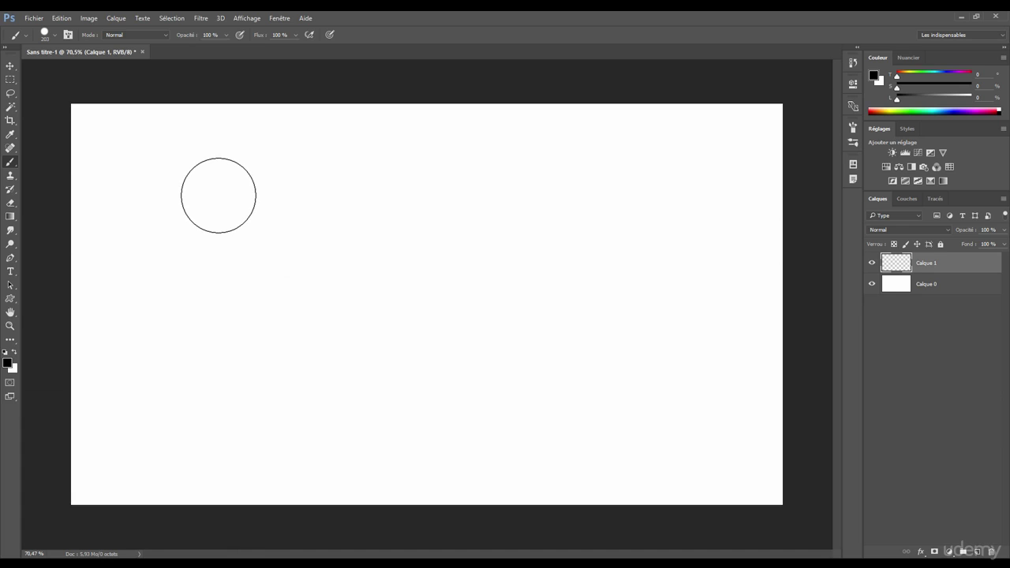
right_click(218, 197)
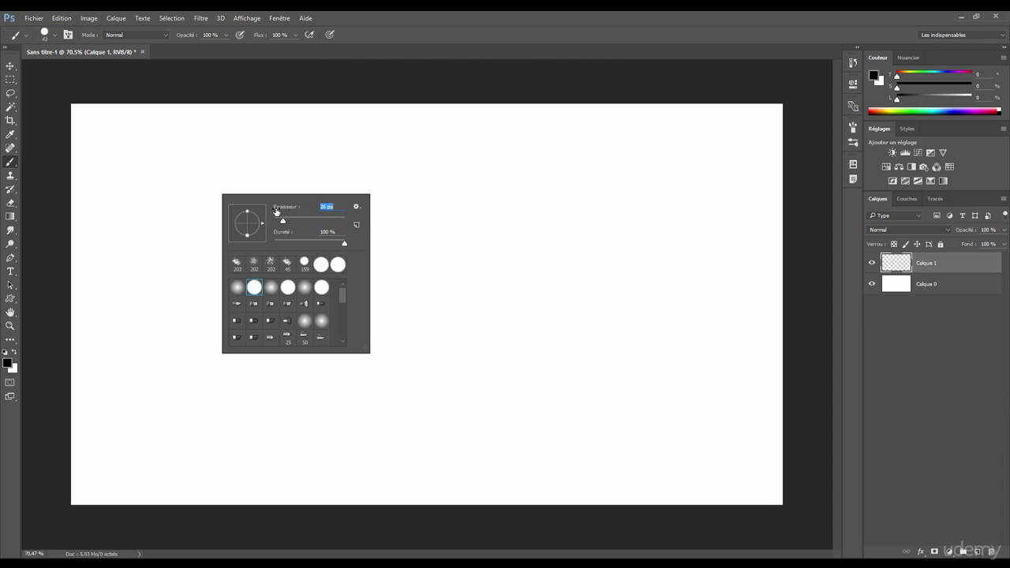
key("Return")
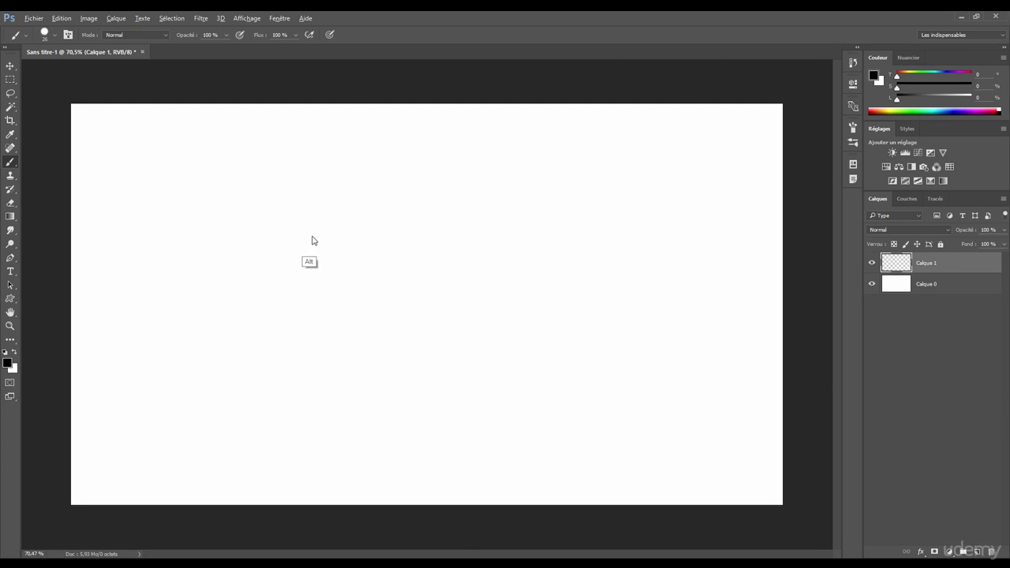
Resize the round brush tip directly on the canvas, first up to 87 px, finishing at 14 px
mouse_move(306, 235)
left_mouse_down()
mouse_move(322, 255)
mouse_move(312, 242)
mouse_move(340, 241)
mouse_move(304, 242)
mouse_move(385, 242)
mouse_move(311, 242)
left_mouse_up()
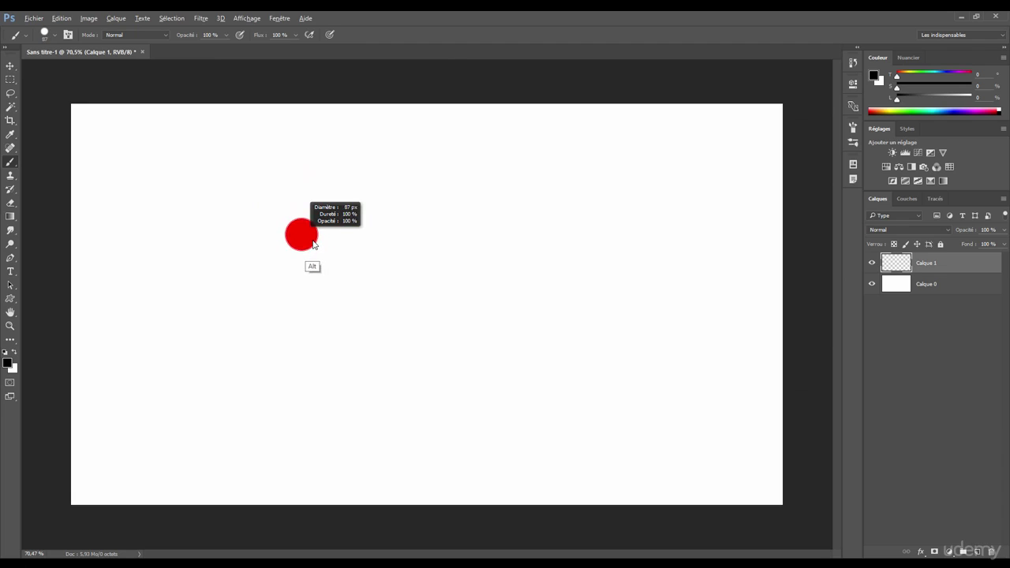
left_click_drag(466, 216, 437, 218)
right_click(450, 217)
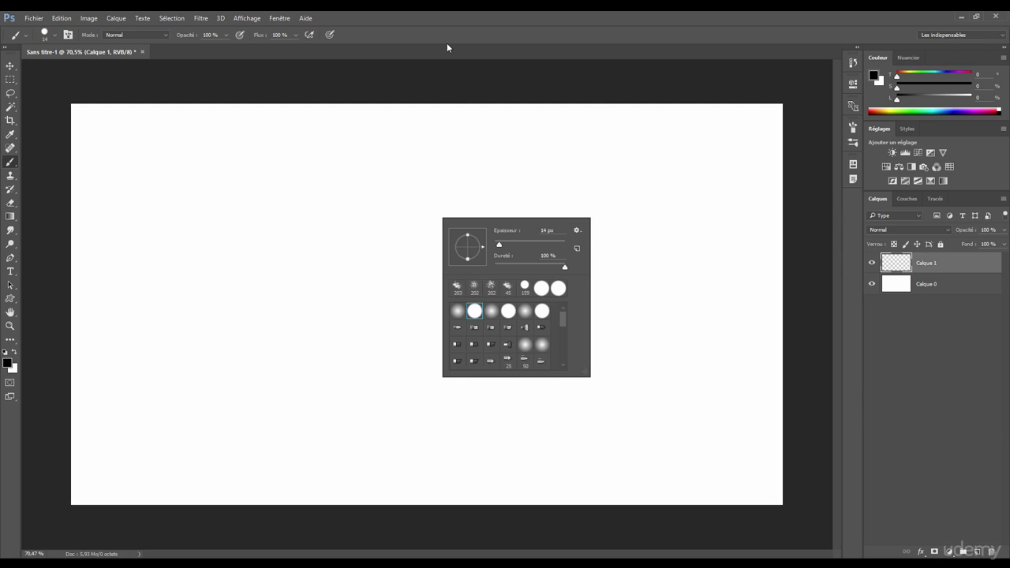
left_click(341, 215)
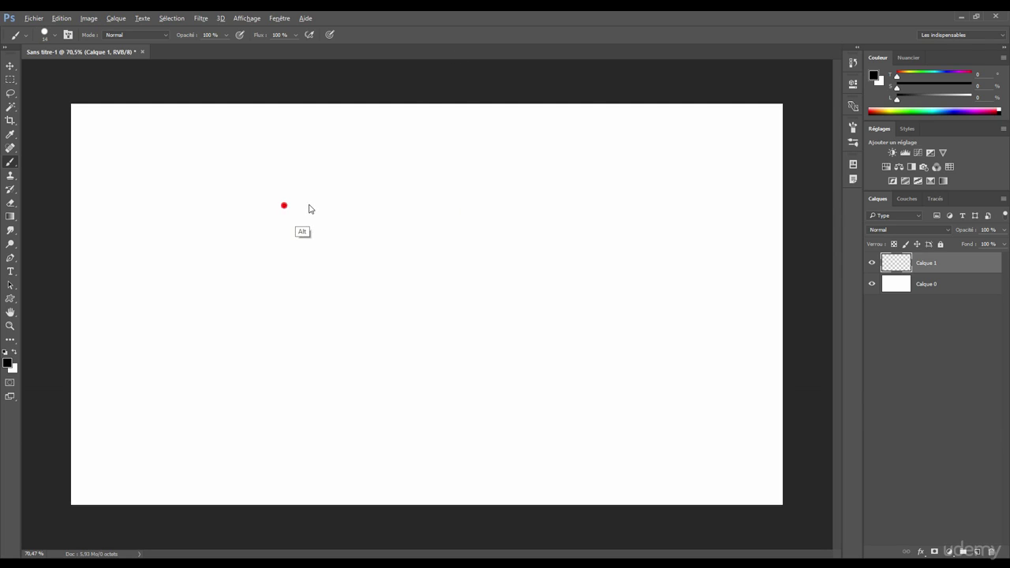
Enlarge the brush on the canvas to 93 px with a softer edge and paint a small black blob on Calque 1
mouse_move(309, 208)
left_mouse_down()
mouse_move(293, 210)
mouse_move(307, 211)
mouse_move(305, 239)
mouse_move(313, 121)
mouse_move(307, 242)
mouse_move(295, 129)
mouse_move(285, 215)
mouse_move(290, 125)
mouse_move(289, 153)
left_mouse_up()
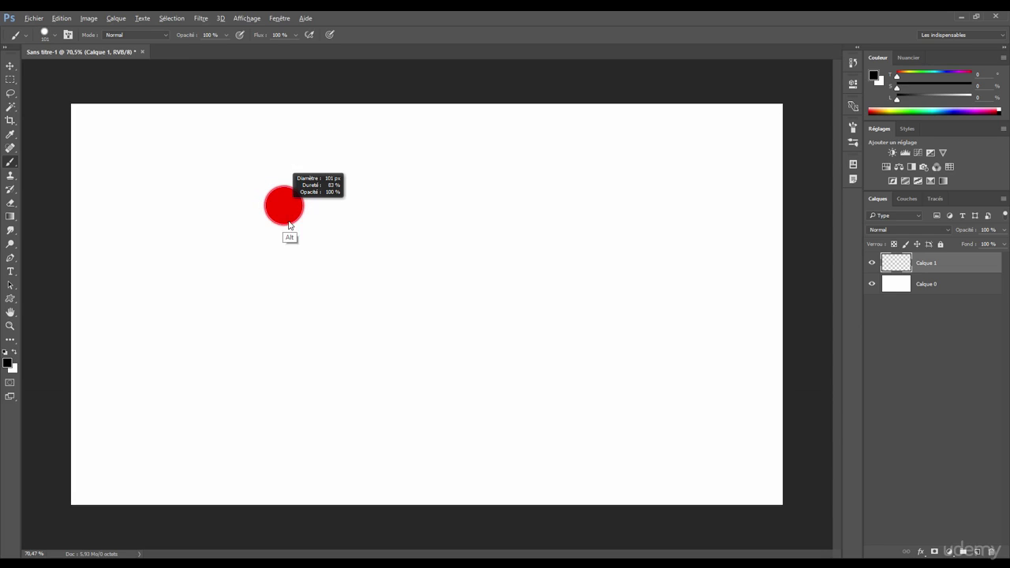
mouse_move(289, 224)
left_mouse_down()
mouse_move(292, 115)
mouse_move(283, 185)
left_mouse_up()
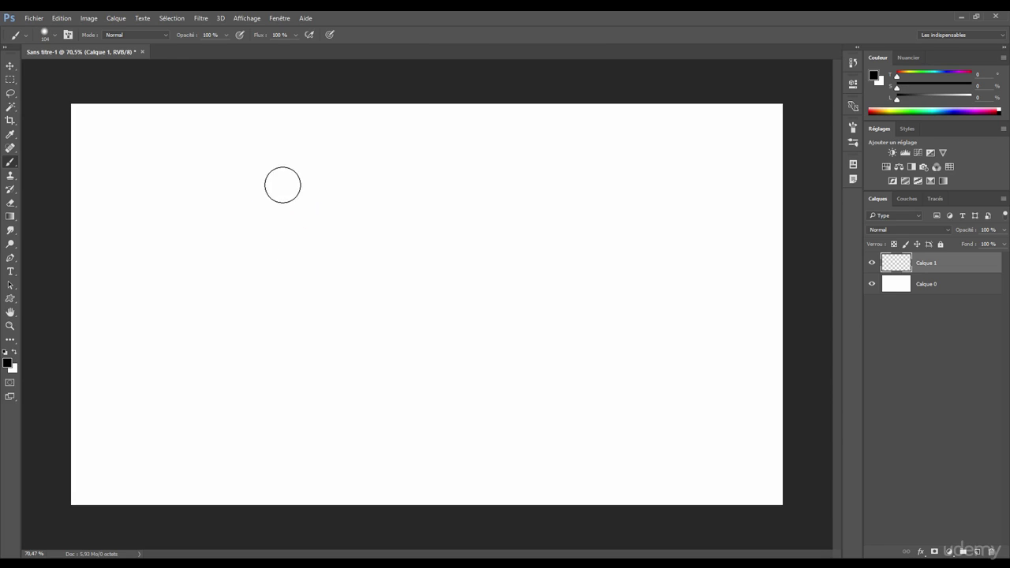
mouse_move(287, 229)
left_mouse_down()
mouse_move(295, 176)
mouse_move(287, 229)
mouse_move(316, 190)
left_mouse_up()
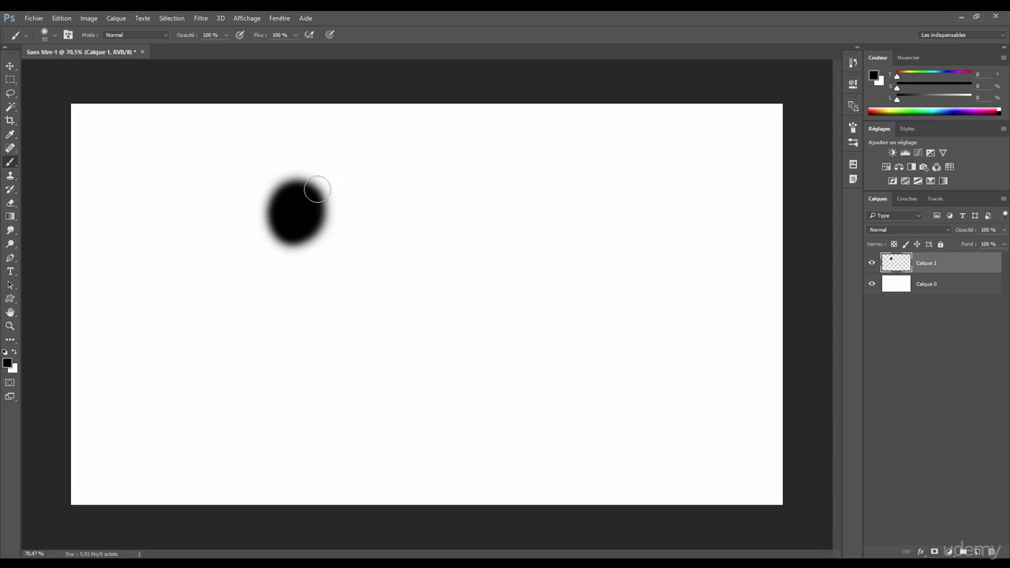
scroll(268, 192, "up", 5)
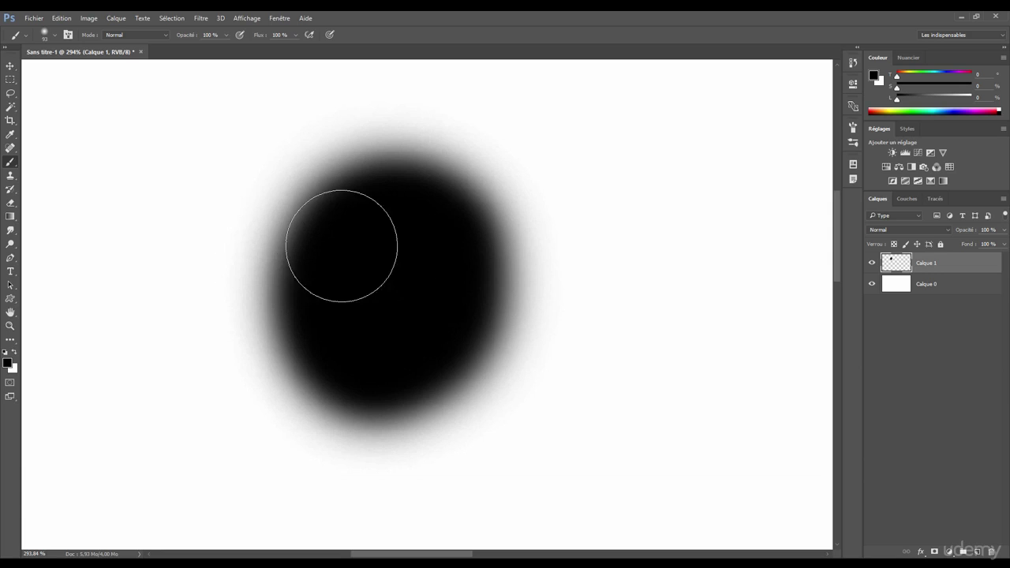
Raise the brush hardness to 100% on the canvas and paint a hard-edged black blob to the right of the soft one
scroll(305, 266, "down", 4)
left_click_drag(470, 187, 454, 448)
mouse_move(476, 235)
left_mouse_down()
mouse_move(499, 233)
mouse_move(440, 220)
mouse_move(536, 212)
mouse_move(526, 199)
mouse_move(383, 264)
left_mouse_up()
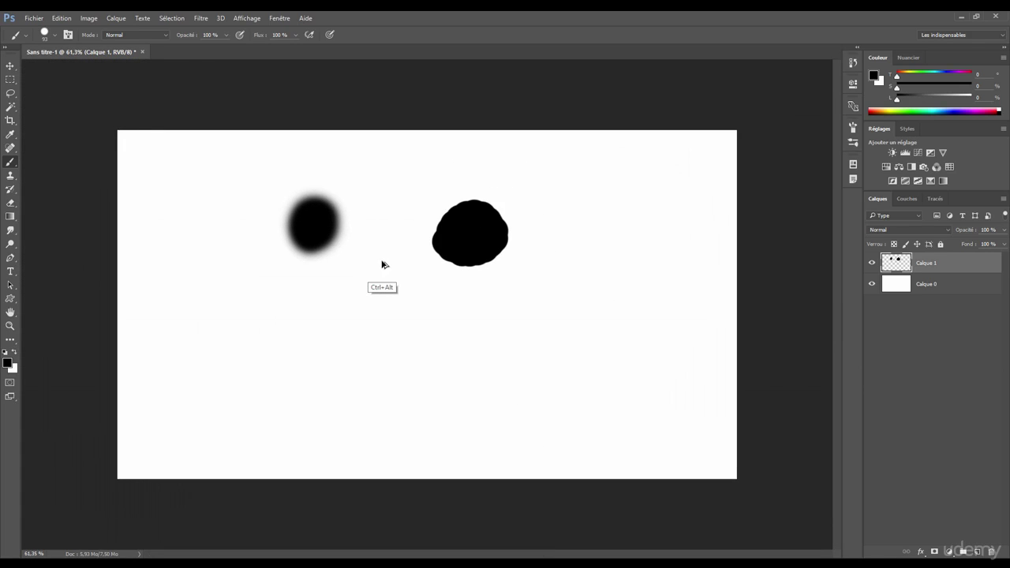
Undo both black blobs and lower the hardness of the 93 px round brush in its tip settings
key("ctrl+alt+z")
key("ctrl+alt+z")
right_click(370, 224)
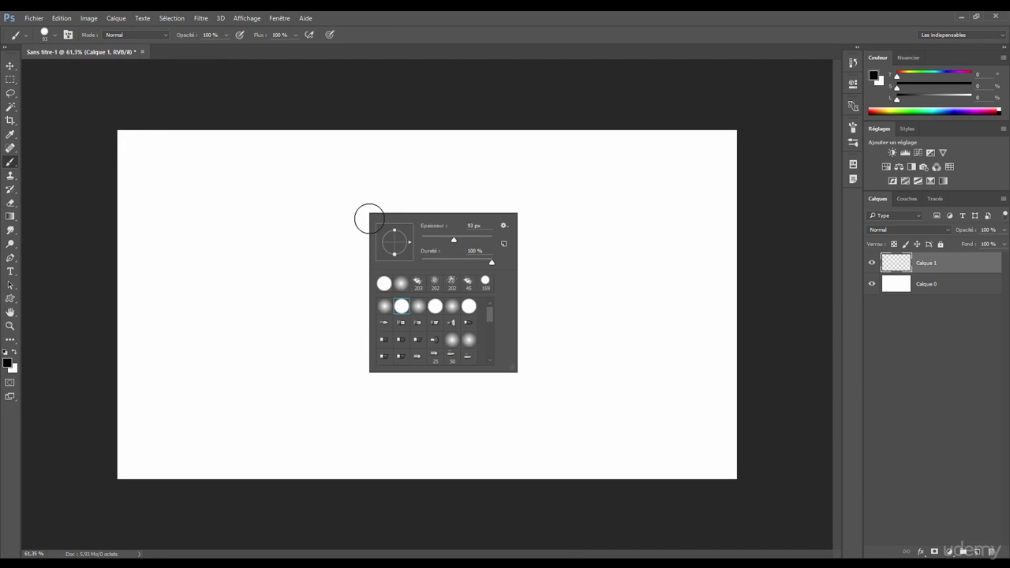
left_click_drag(492, 261, 448, 262)
key("Return")
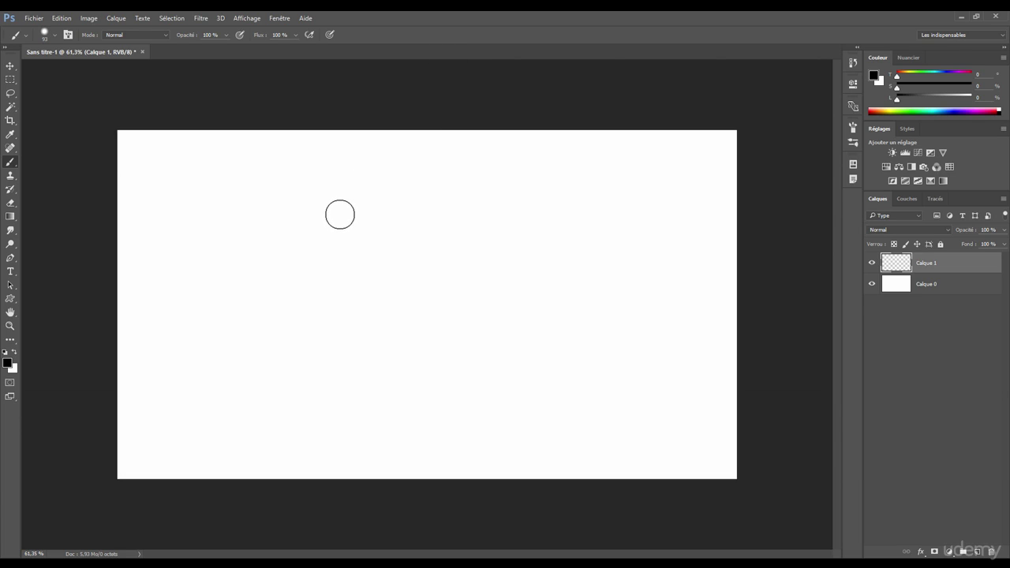
Enlarge the soft round brush directly on the canvas to 235 px
key("alt")
mouse_move(337, 215)
left_mouse_down()
mouse_move(373, 213)
mouse_move(323, 219)
mouse_move(379, 210)
mouse_move(343, 211)
mouse_move(361, 214)
mouse_move(350, 111)
mouse_move(352, 272)
mouse_move(342, 175)
mouse_move(337, 232)
mouse_move(345, 142)
mouse_move(344, 219)
mouse_move(349, 185)
mouse_move(340, 207)
left_mouse_up()
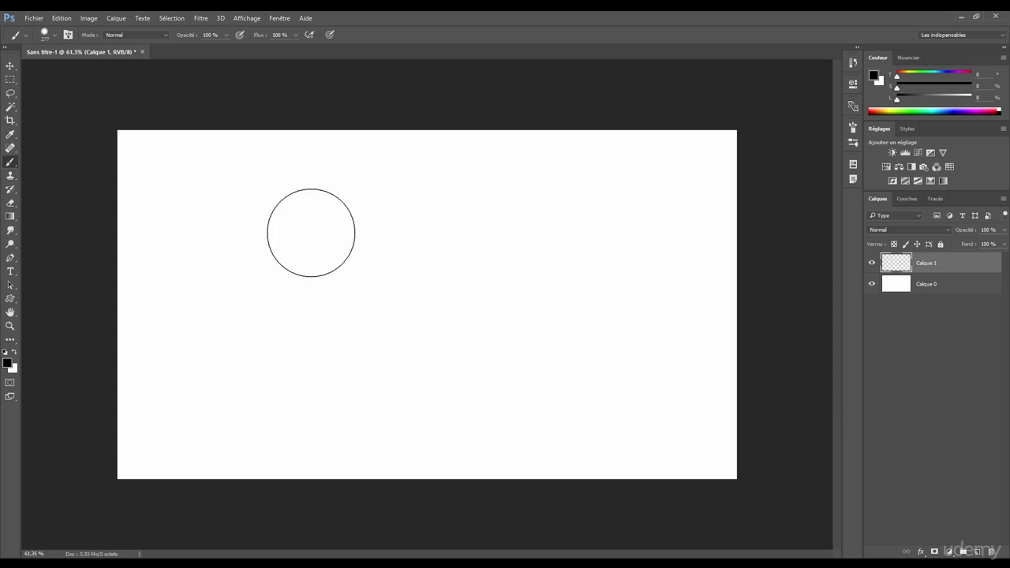
mouse_move(318, 223)
left_mouse_down()
mouse_move(315, 238)
mouse_move(320, 202)
mouse_move(322, 230)
mouse_move(358, 217)
mouse_move(322, 217)
left_mouse_up()
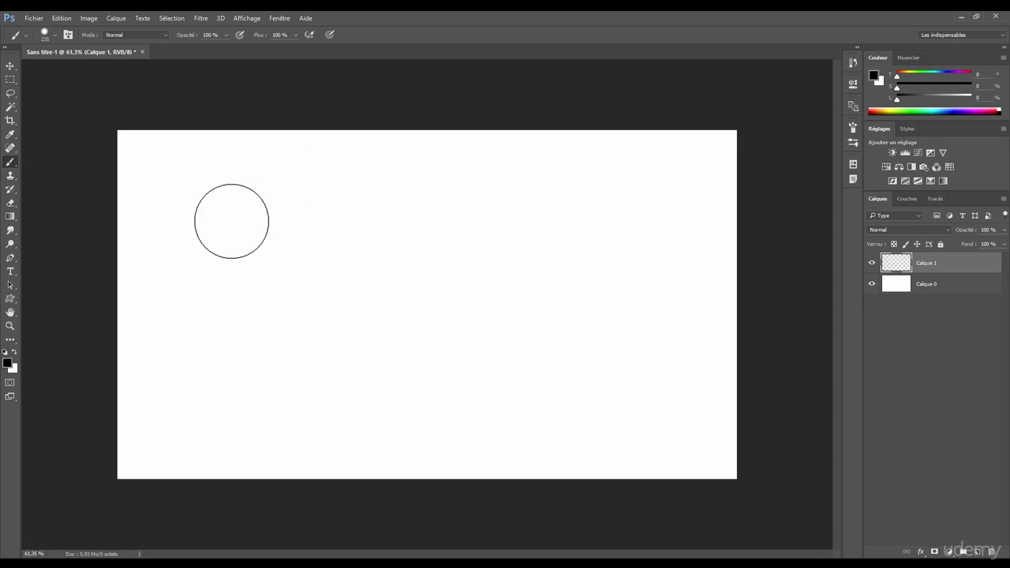
Disable vertical-movement hardness variation for round tips in the Outils preferences, and adjust the brush on the canvas to 309 px and 67% opacity
left_click(63, 20)
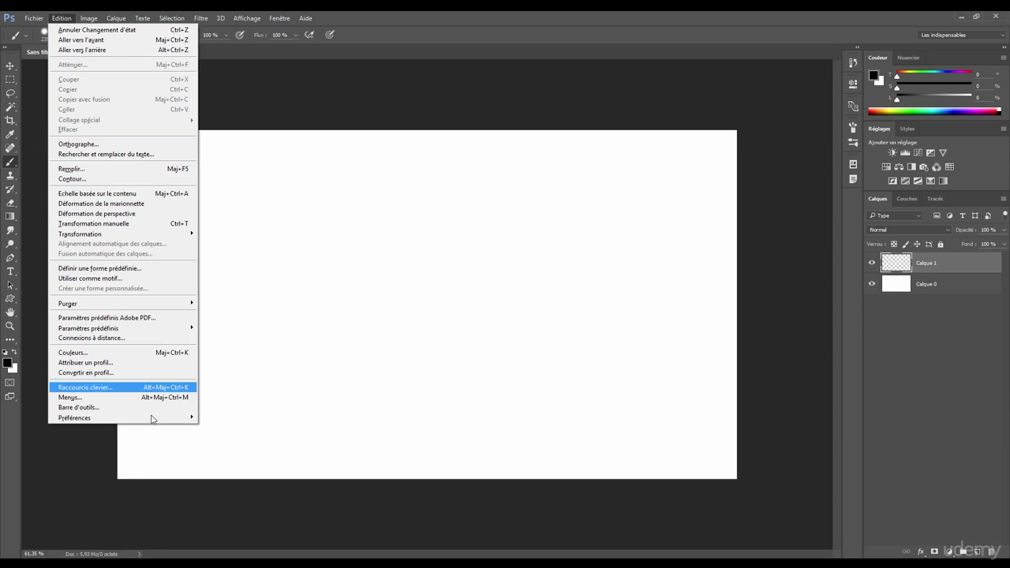
mouse_move(163, 419)
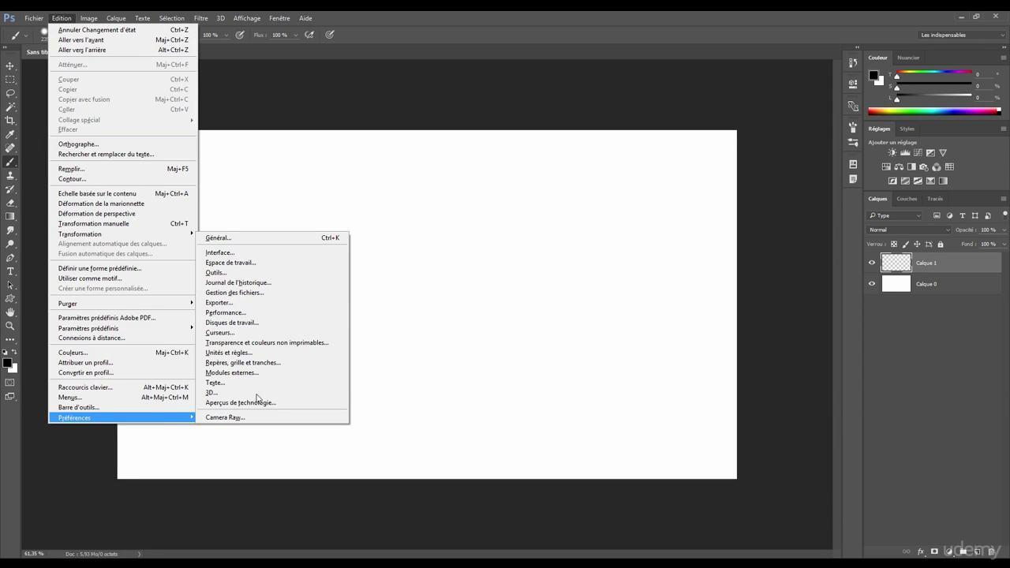
left_click(217, 274)
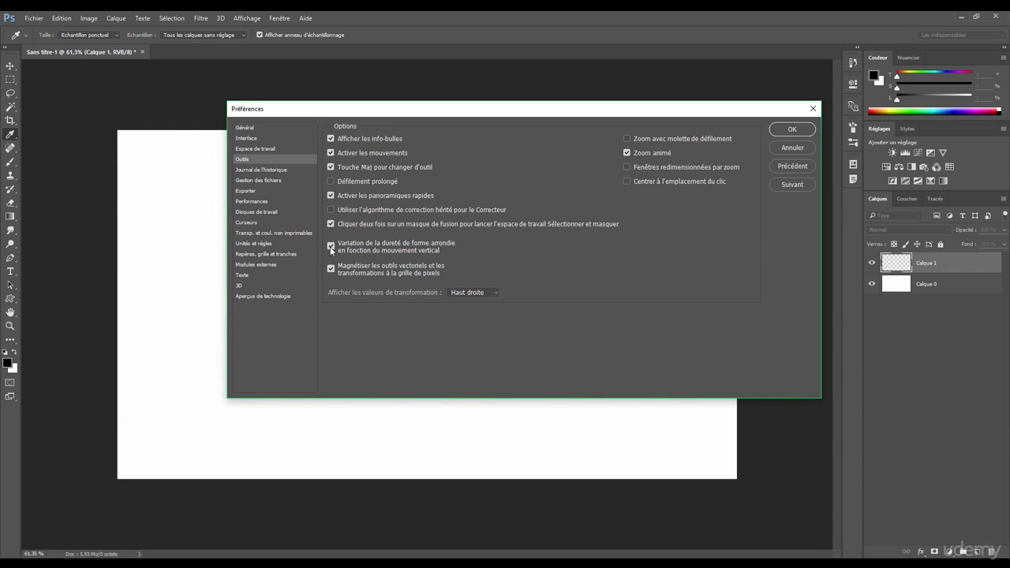
left_click(793, 130)
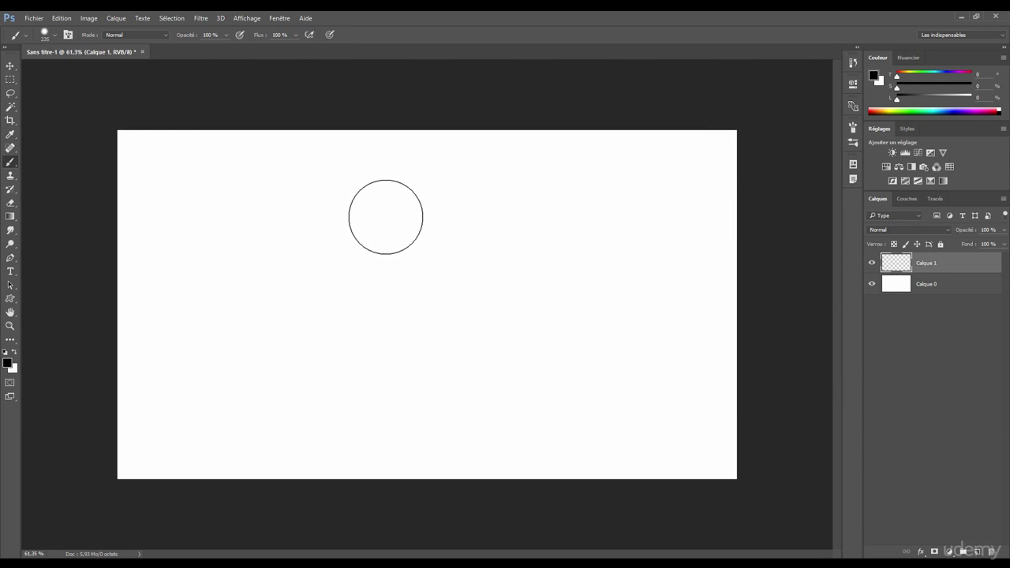
mouse_move(382, 220)
left_mouse_down()
mouse_move(409, 221)
mouse_move(368, 215)
mouse_move(418, 211)
mouse_move(375, 215)
mouse_move(415, 213)
mouse_move(398, 205)
mouse_move(387, 134)
mouse_move(375, 261)
mouse_move(367, 150)
mouse_move(353, 209)
mouse_move(370, 100)
mouse_move(355, 318)
mouse_move(344, 209)
mouse_move(355, 167)
mouse_move(343, 218)
mouse_move(339, 203)
left_mouse_up()
Turn the vertical-movement hardness variation for round tips back on in the Outils preferences
left_click(62, 17)
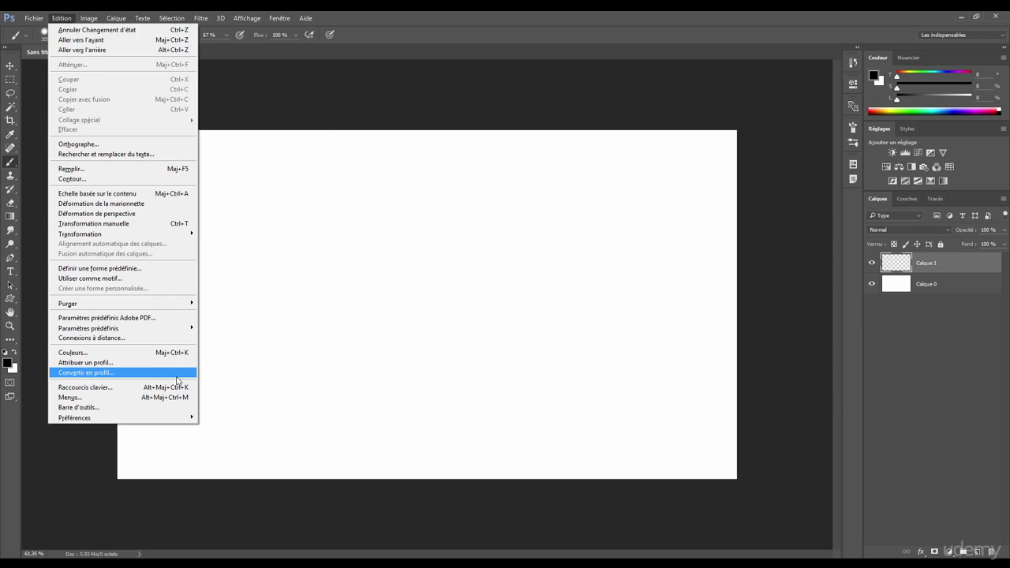
mouse_move(169, 418)
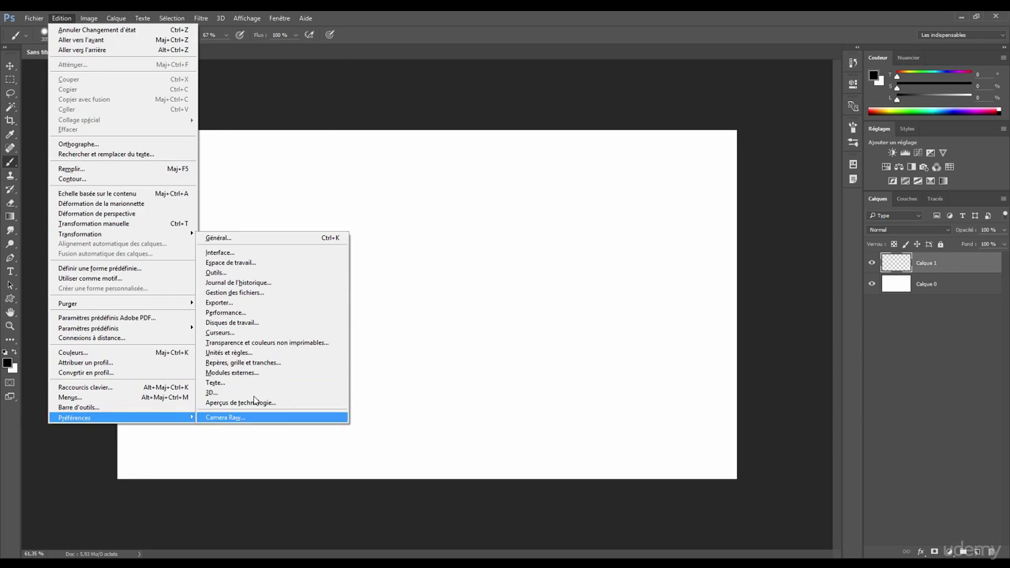
left_click(228, 273)
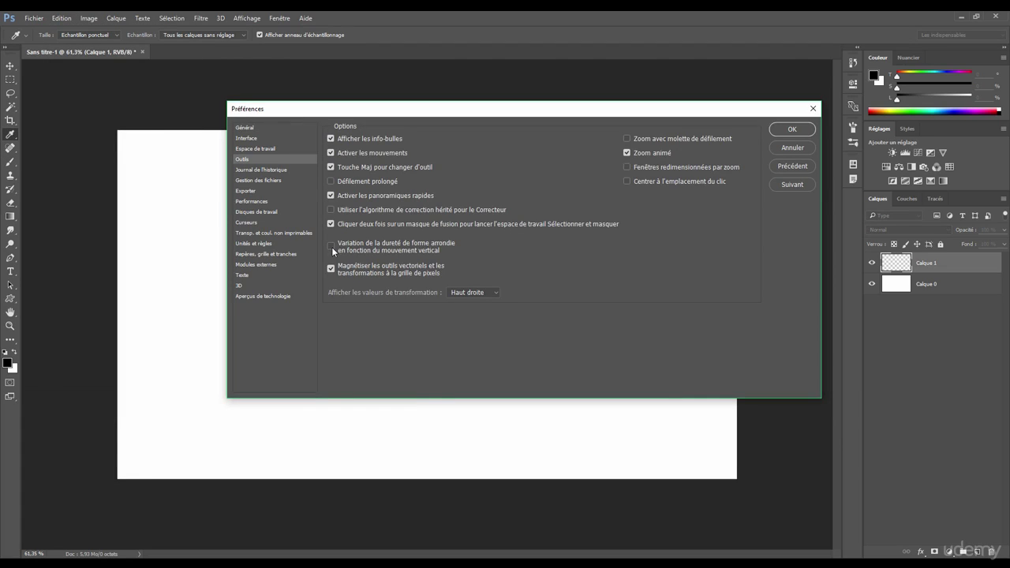
left_click(790, 129)
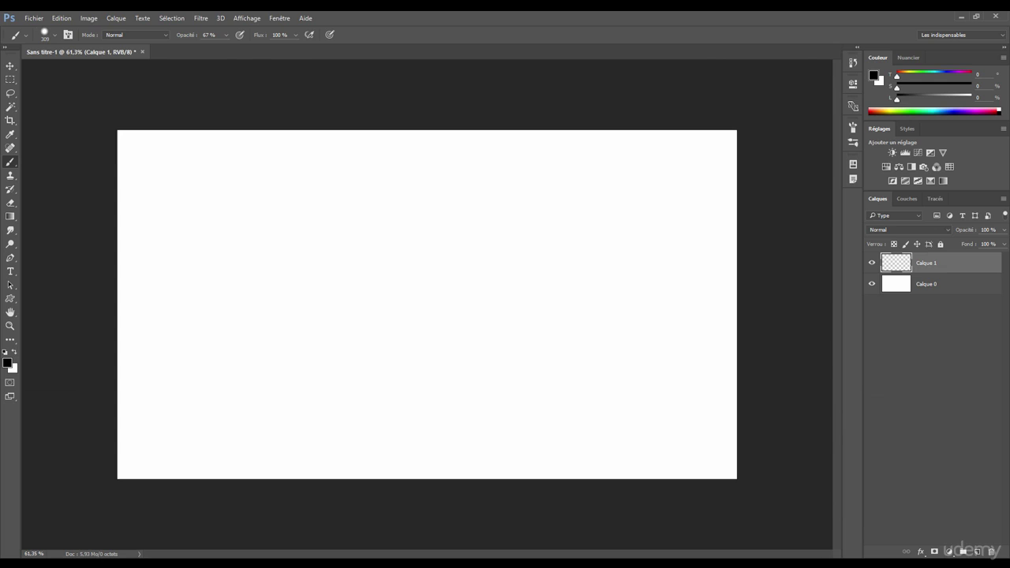
Flatten the 309 px brush tip into a narrow ellipse and rotate it diagonally, rising towards the upper right
right_click(330, 238)
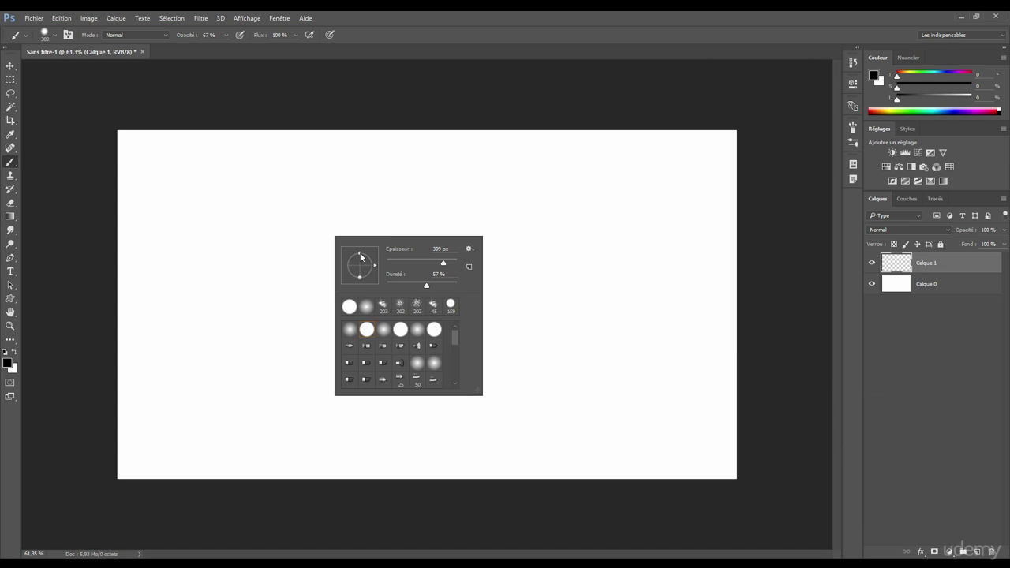
left_click_drag(359, 265, 359, 262)
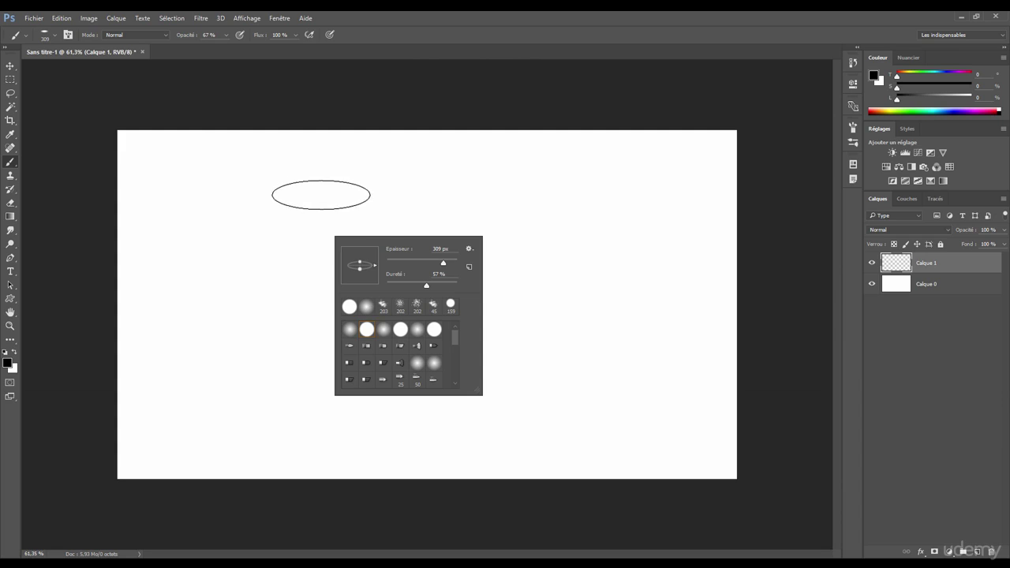
mouse_move(359, 261)
left_mouse_down()
mouse_move(362, 250)
mouse_move(361, 260)
mouse_move(372, 257)
left_mouse_up()
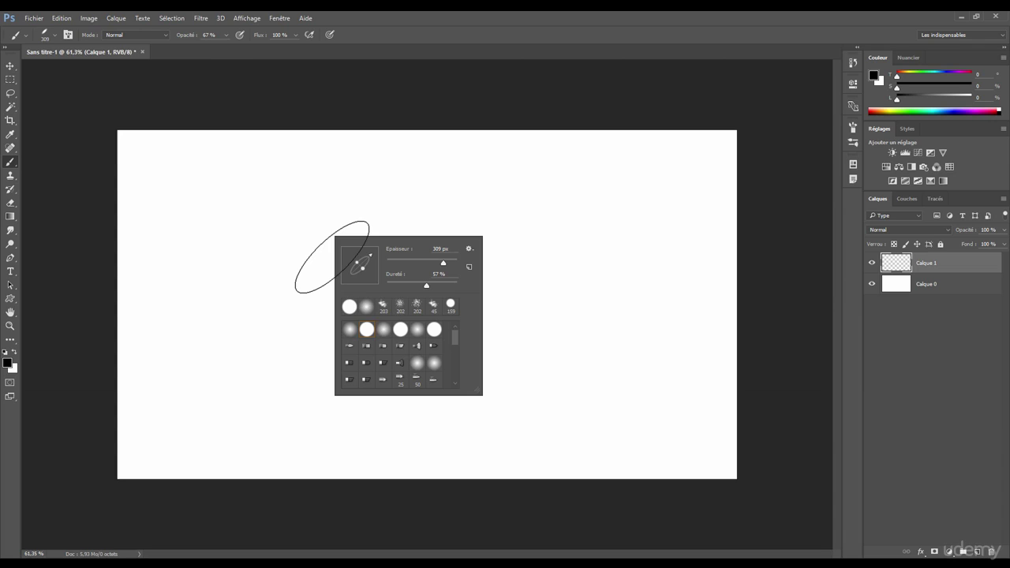
Return the round brush tip to a full circle, and paint a band of grass across the canvas with the 134 px grass tip
mouse_move(368, 254)
left_mouse_down()
mouse_move(343, 253)
mouse_move(385, 272)
mouse_move(360, 255)
left_mouse_up()
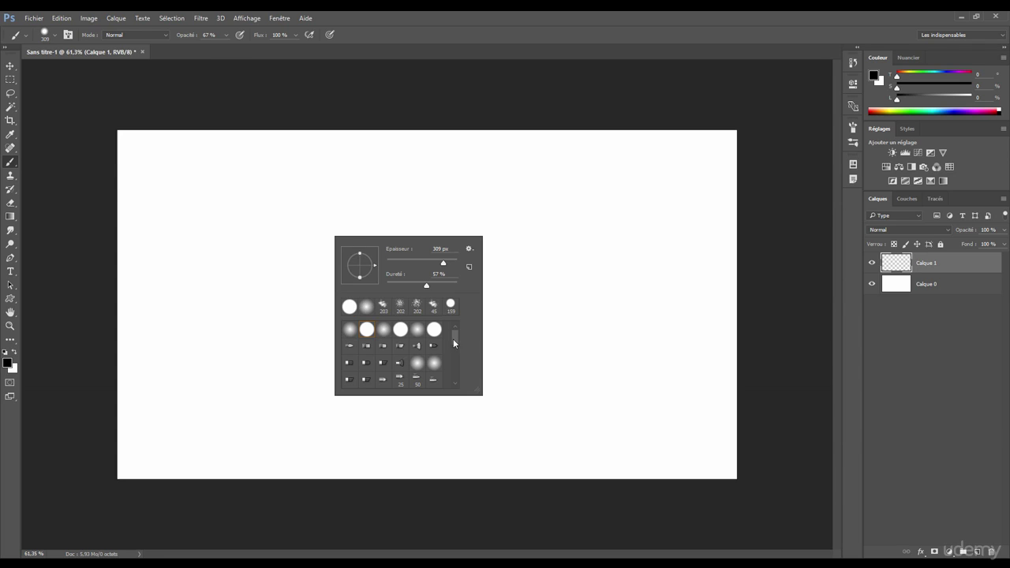
left_click_drag(455, 336, 451, 373)
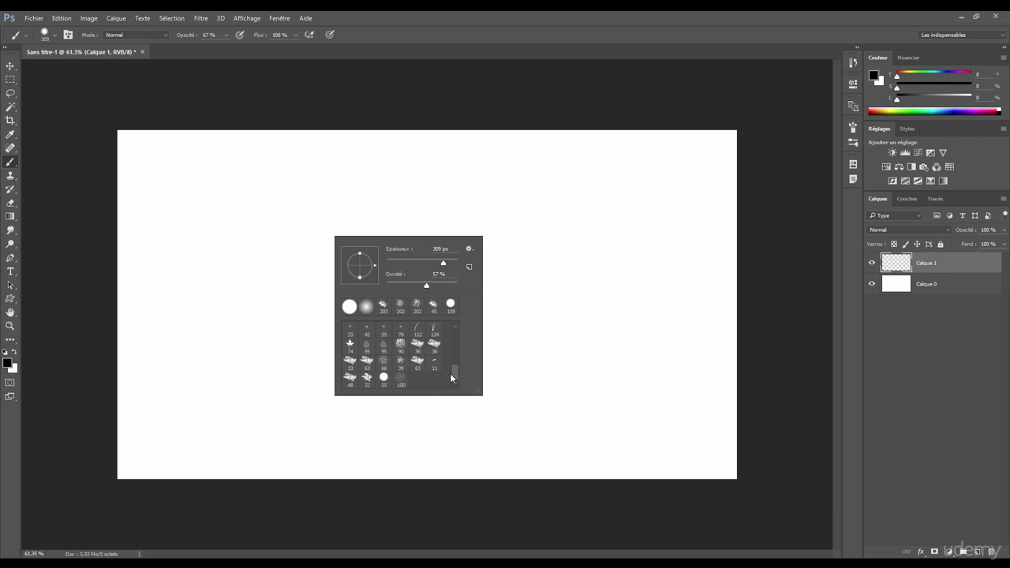
left_click(433, 331)
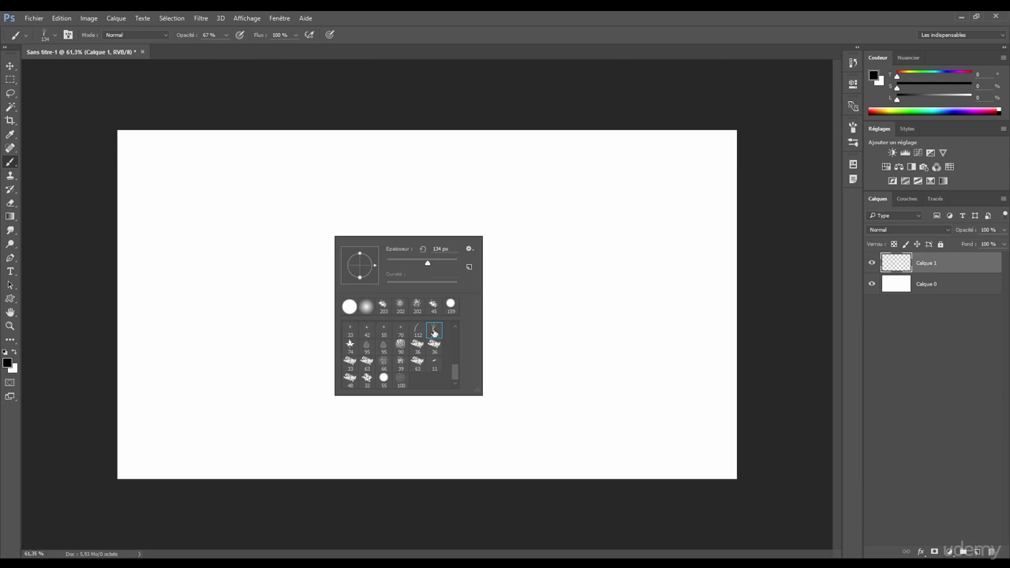
left_click_drag(455, 371, 452, 366)
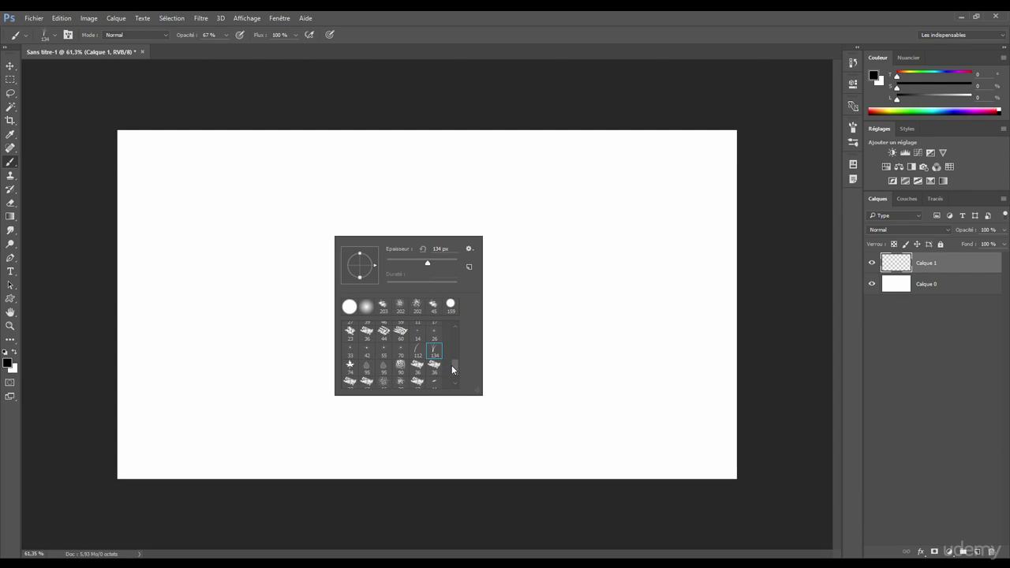
left_click(355, 45)
right_click(307, 265)
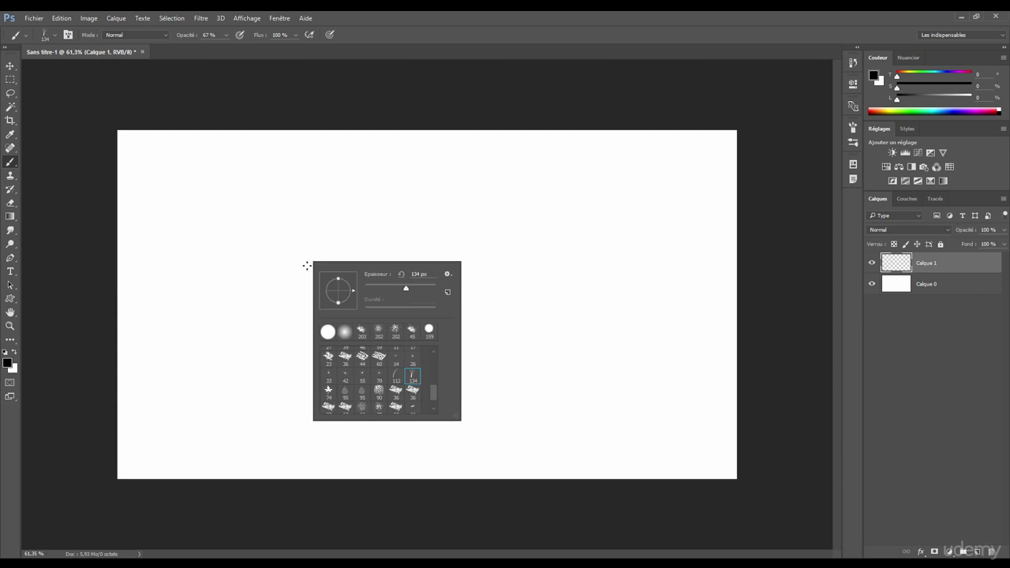
left_click(314, 180)
mouse_move(304, 294)
left_mouse_down()
mouse_move(266, 300)
mouse_move(331, 298)
mouse_move(304, 311)
mouse_move(231, 303)
mouse_move(361, 307)
mouse_move(201, 314)
mouse_move(467, 322)
mouse_move(334, 316)
mouse_move(460, 327)
mouse_move(214, 338)
mouse_move(314, 347)
mouse_move(288, 298)
left_mouse_up()
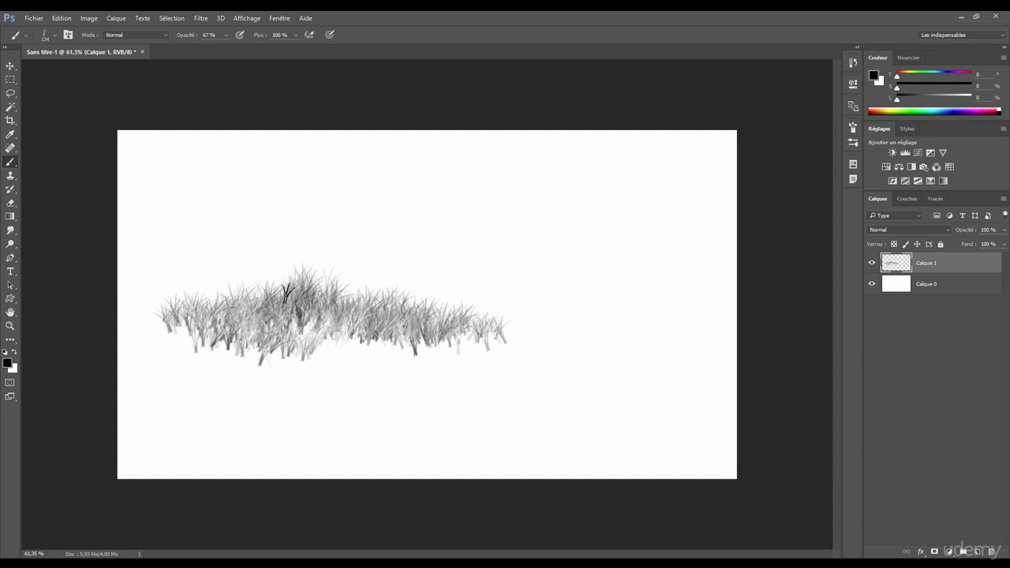
Choose the 95 px leaf tip and scatter leaves over the whole canvas at a size of 254 px
right_click(296, 256)
left_click(329, 386)
key("Return")
mouse_move(423, 206)
left_mouse_down()
mouse_move(416, 270)
mouse_move(433, 270)
mouse_move(429, 313)
mouse_move(330, 358)
mouse_move(197, 267)
mouse_move(381, 320)
mouse_move(303, 264)
mouse_move(170, 278)
mouse_move(360, 255)
mouse_move(529, 364)
mouse_move(547, 254)
mouse_move(660, 296)
mouse_move(415, 248)
mouse_move(429, 323)
left_mouse_up()
Select and delete all the painted grass and leaves on Calque 1, browse the brush presets, and deselect
key("ctrl+a")
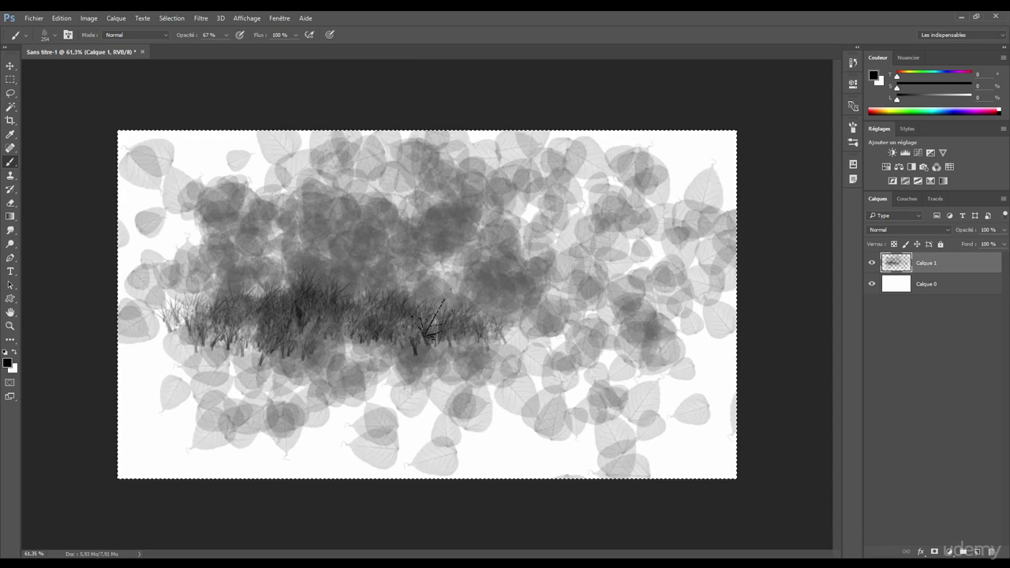
key("Delete")
right_click(262, 240)
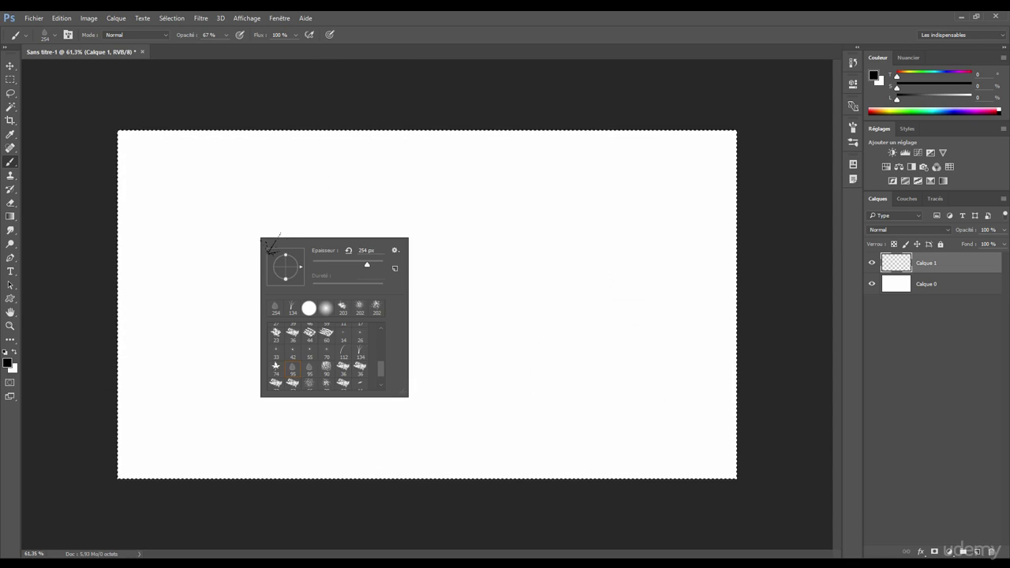
left_click_drag(381, 366, 381, 338)
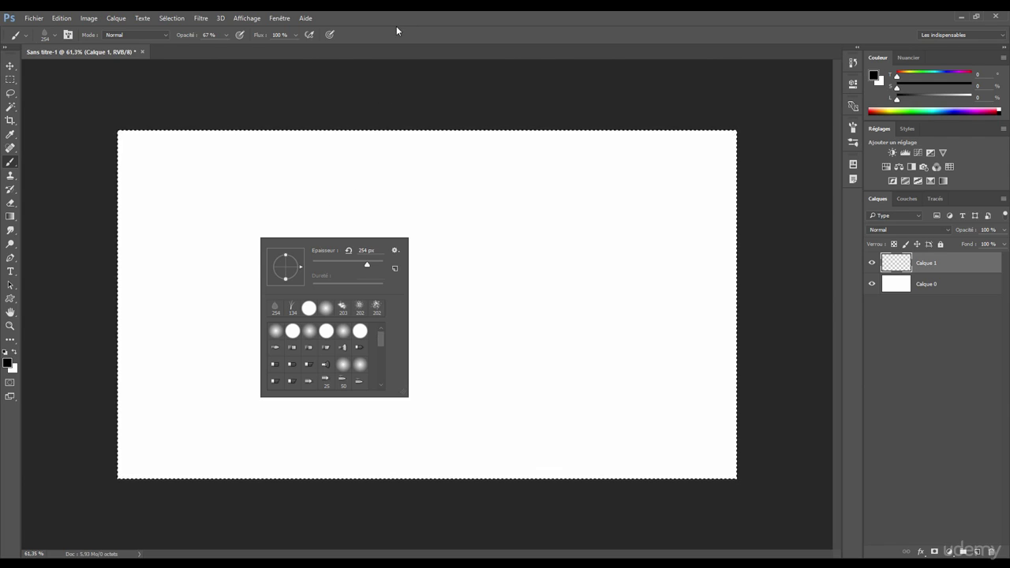
key("Escape")
key("ctrl+d")
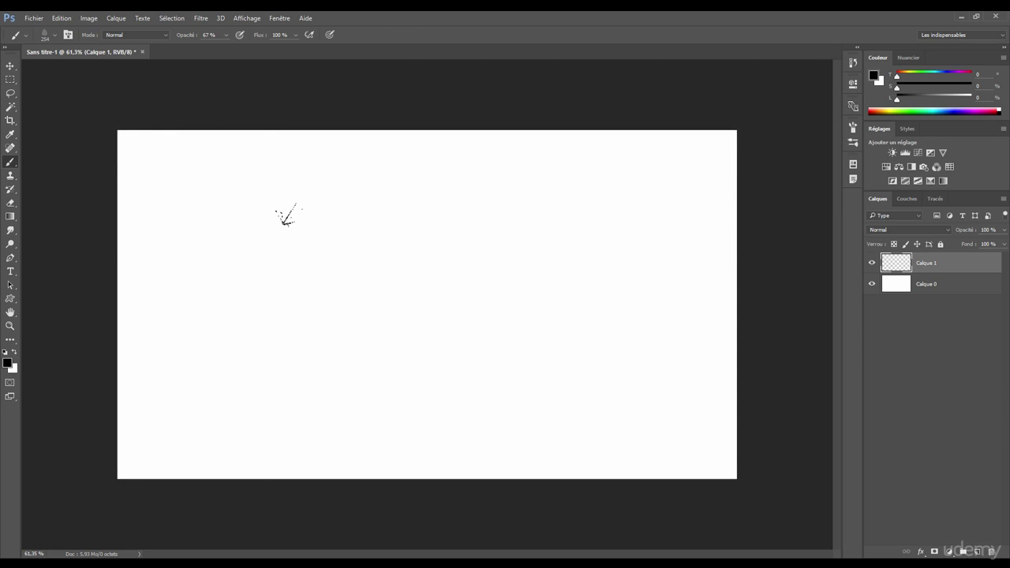
Choose the flat bristle brush tip from the preset brushes and reduce it to 152 px on the canvas
right_click(286, 221)
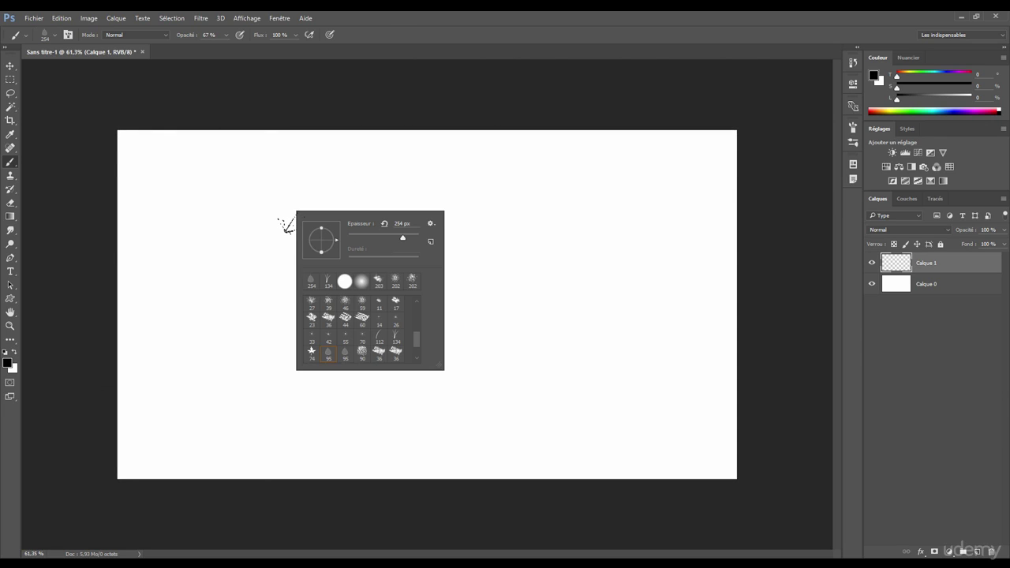
left_click_drag(418, 338, 414, 304)
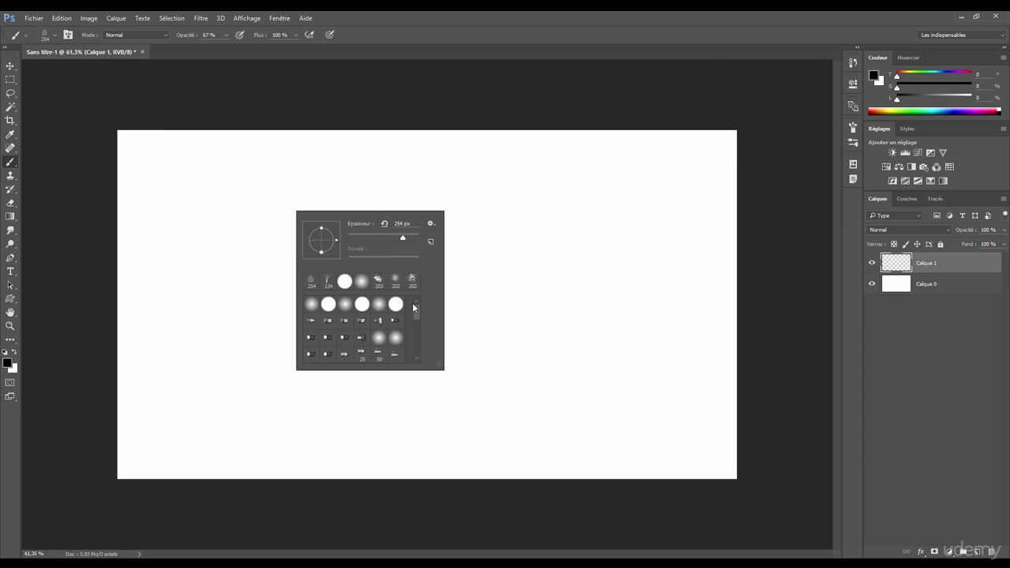
left_click(328, 304)
left_click(328, 337)
key("Return")
key("alt")
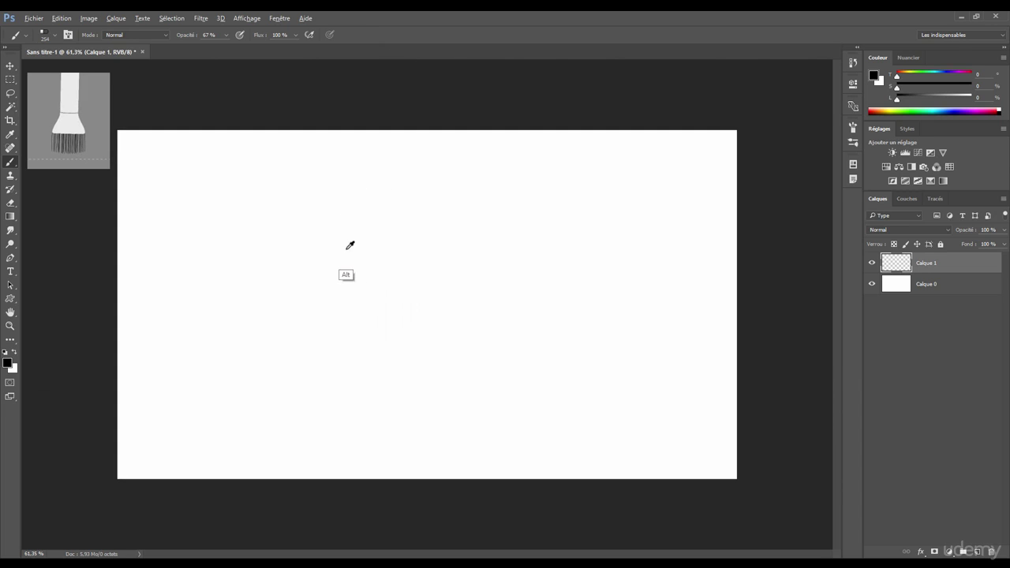
mouse_move(347, 248)
left_mouse_down()
mouse_move(334, 255)
mouse_move(335, 243)
mouse_move(311, 240)
left_mouse_up()
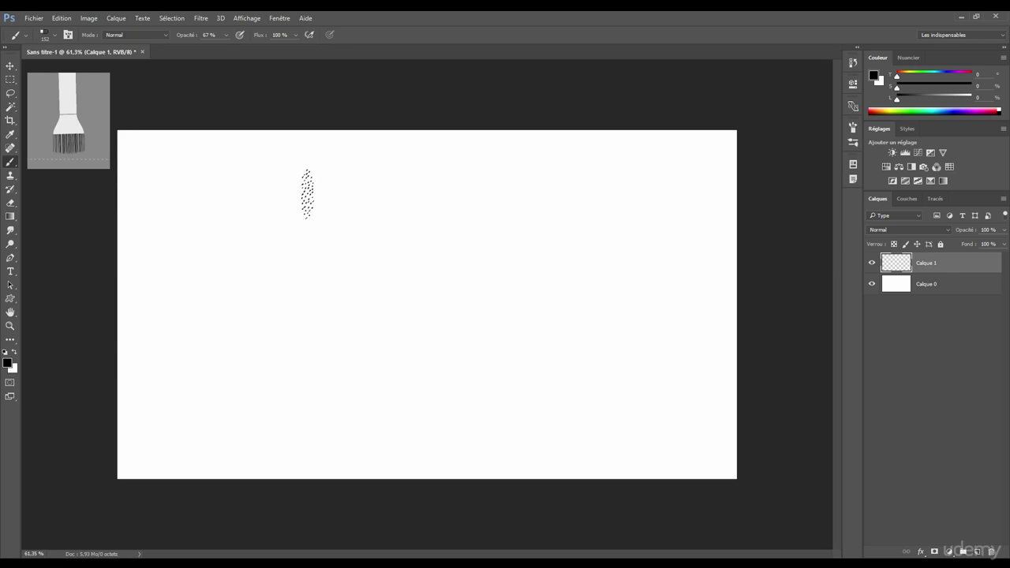
Paint three bristle strokes one below another, ending with a long wavy one that loops upwards near its end
mouse_move(251, 202)
left_mouse_down()
mouse_move(233, 202)
mouse_move(458, 204)
left_mouse_up()
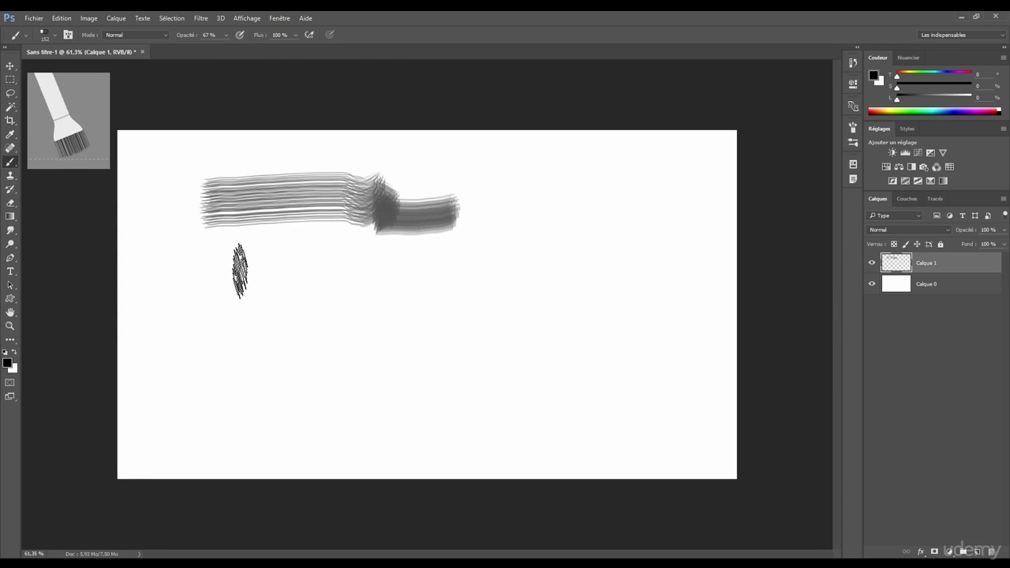
mouse_move(208, 272)
left_mouse_down()
mouse_move(537, 262)
mouse_move(259, 279)
left_mouse_up()
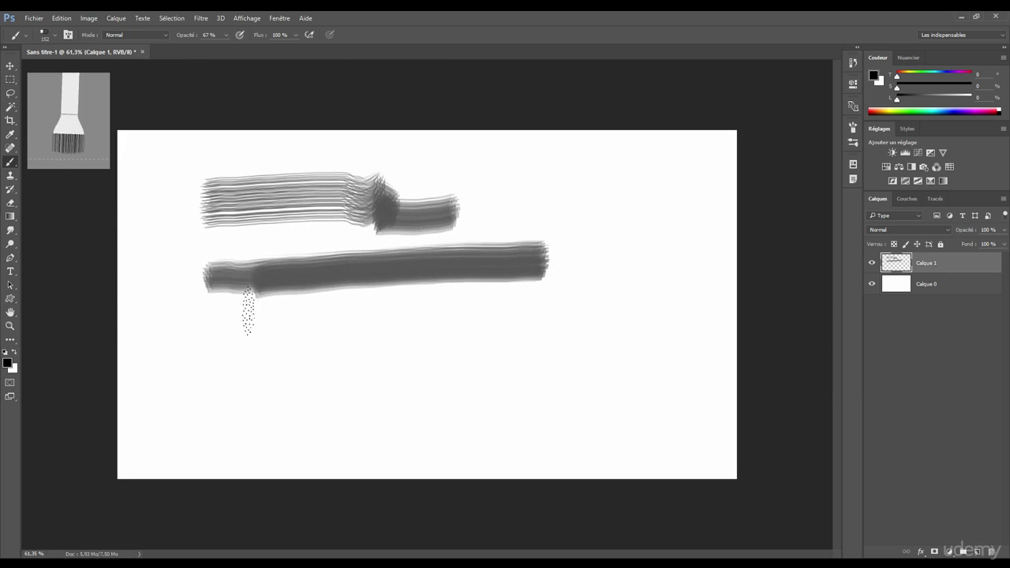
mouse_move(203, 341)
left_mouse_down()
mouse_move(347, 351)
mouse_move(442, 336)
mouse_move(491, 347)
mouse_move(575, 322)
mouse_move(608, 310)
mouse_move(611, 290)
mouse_move(579, 240)
mouse_move(617, 212)
mouse_move(644, 286)
mouse_move(689, 325)
left_mouse_up()
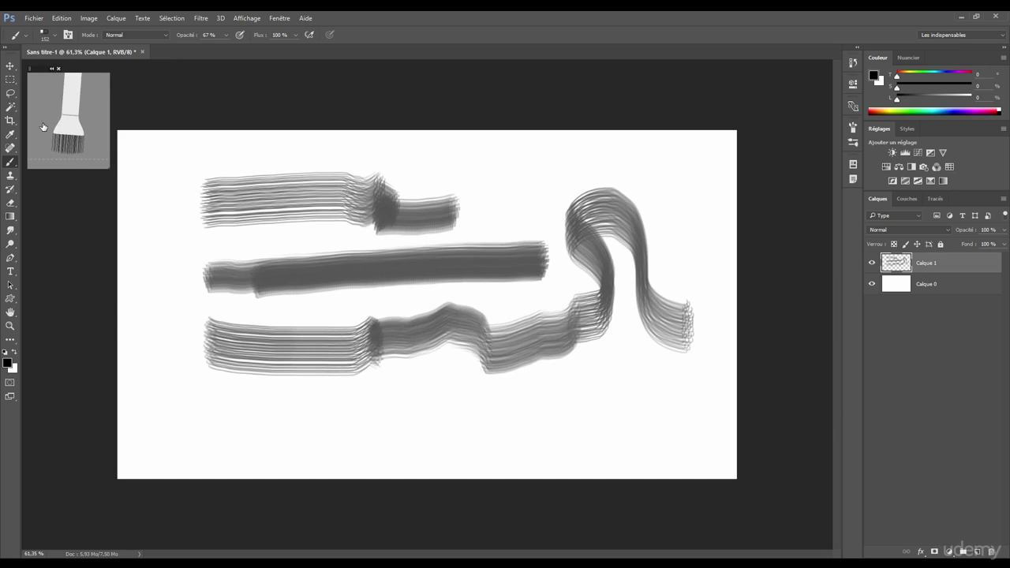
Undo the three bristle strokes on Calque 1
key("ctrl+alt+z")
key("ctrl+alt+z")
key("ctrl+alt+z")
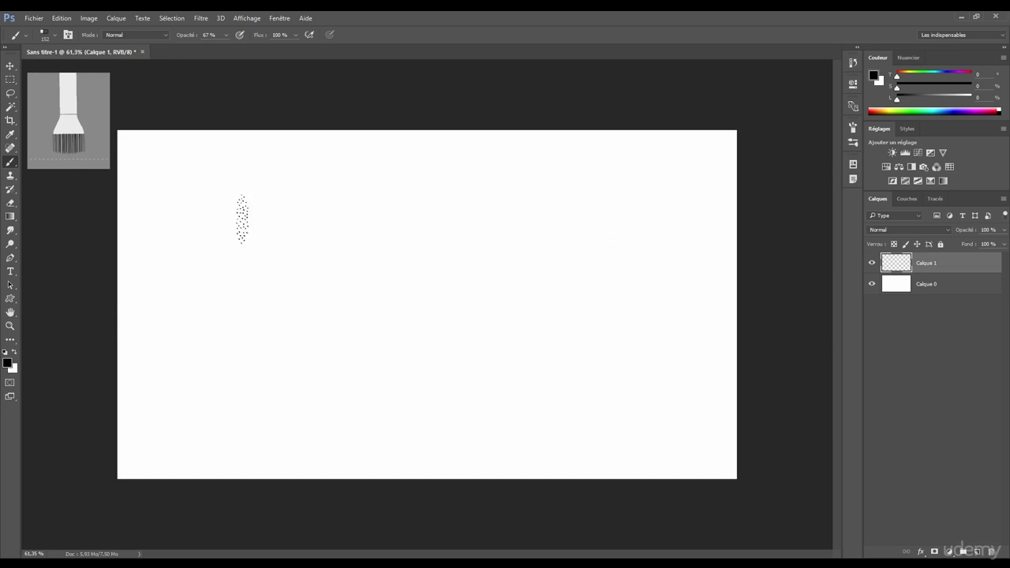
Display the brush presets as text only (Texte seul), followed by large thumbnails (Grande vignette)
right_click(215, 220)
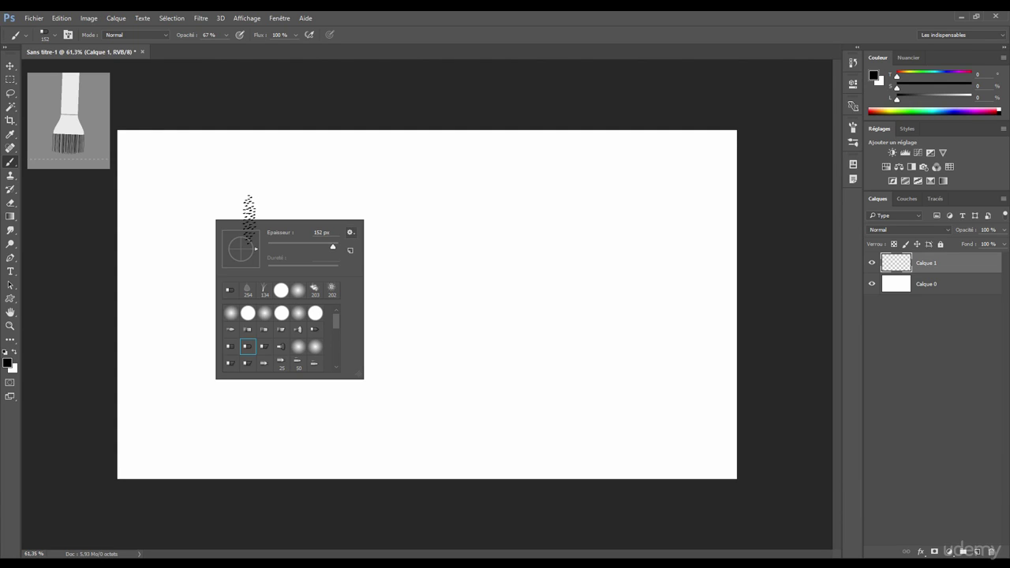
left_click(350, 232)
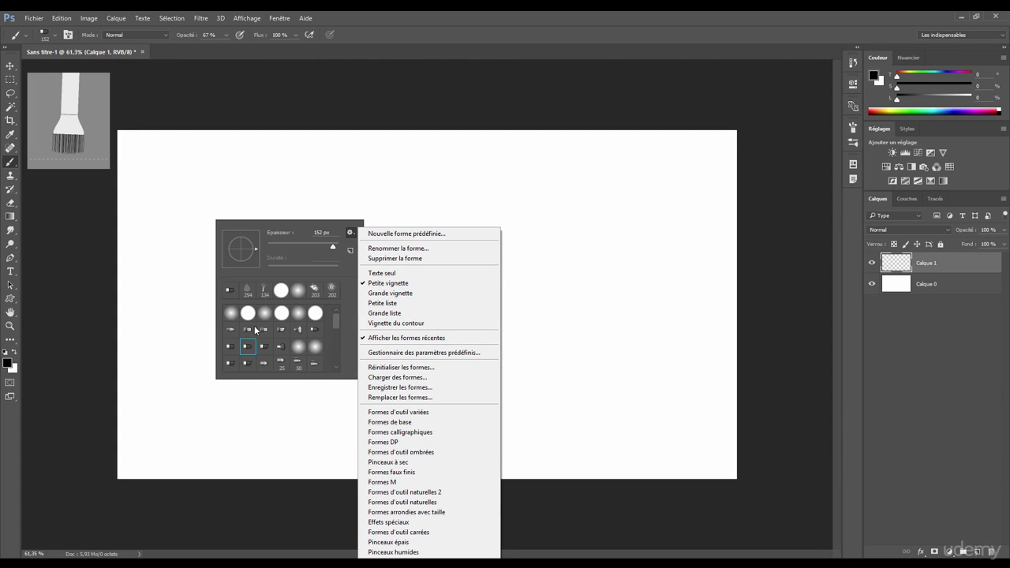
left_click(379, 273)
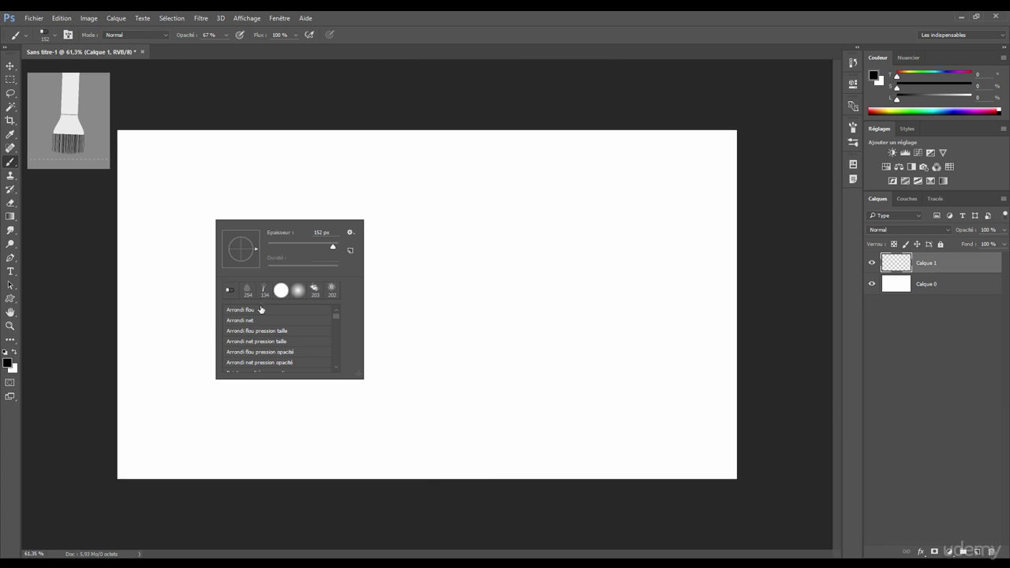
left_click(350, 232)
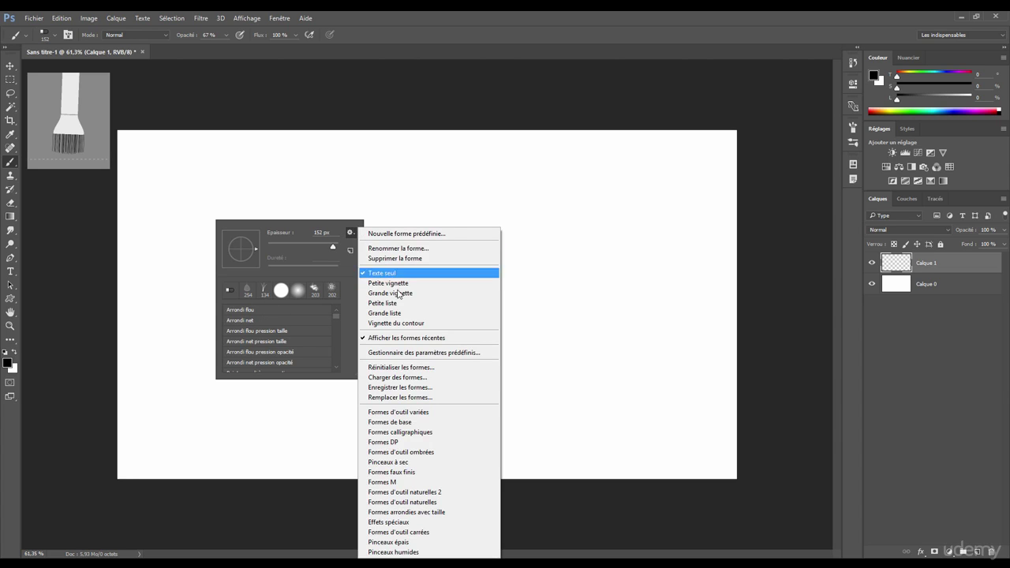
left_click(398, 293)
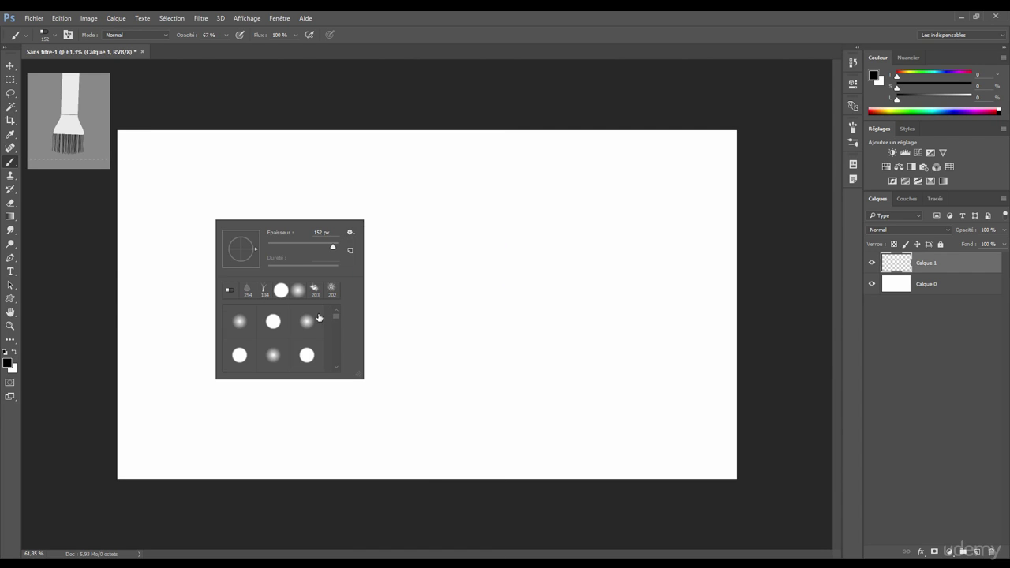
Display the brush presets as a small list (Petite liste) and return them to small thumbnails (Petite vignette)
left_click(352, 233)
left_click(392, 309)
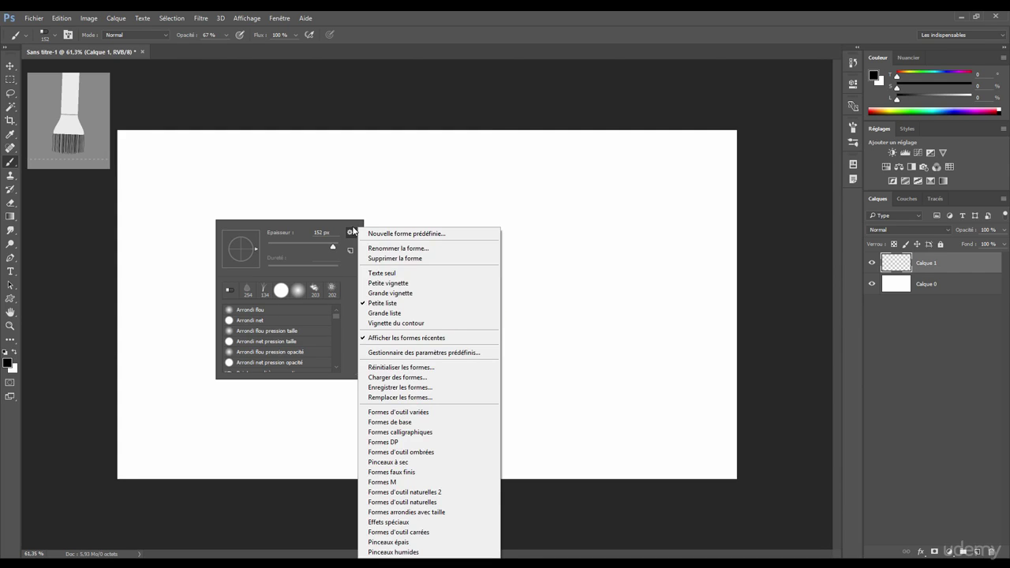
left_click(350, 232)
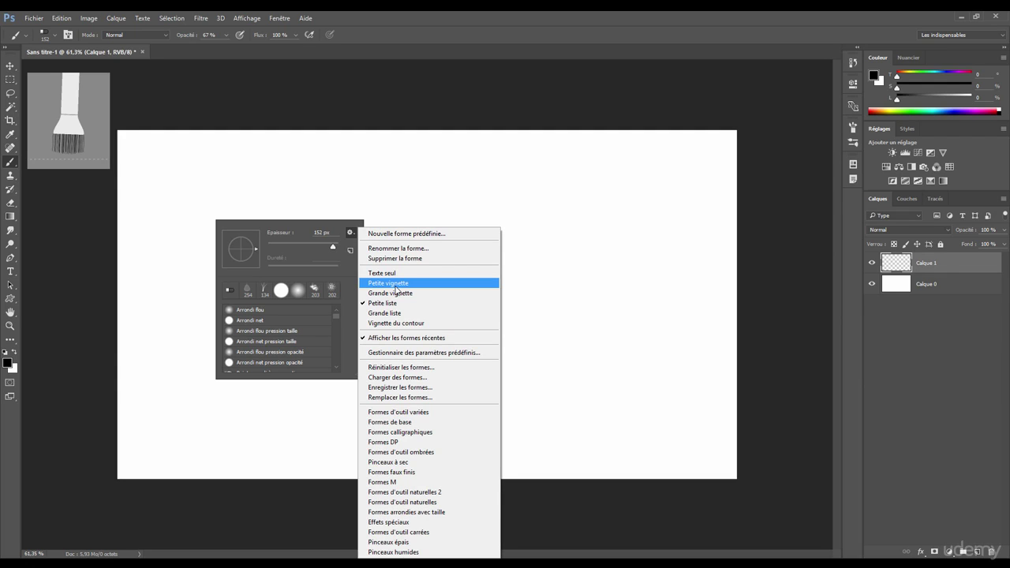
left_click(381, 285)
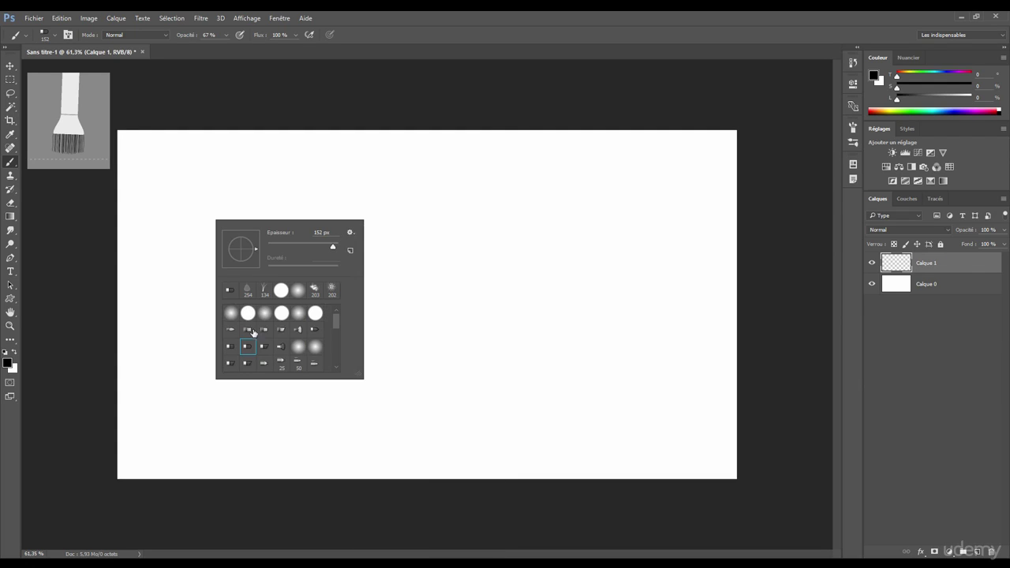
Hide the recently used brushes above the presets and show them again
left_click(351, 233)
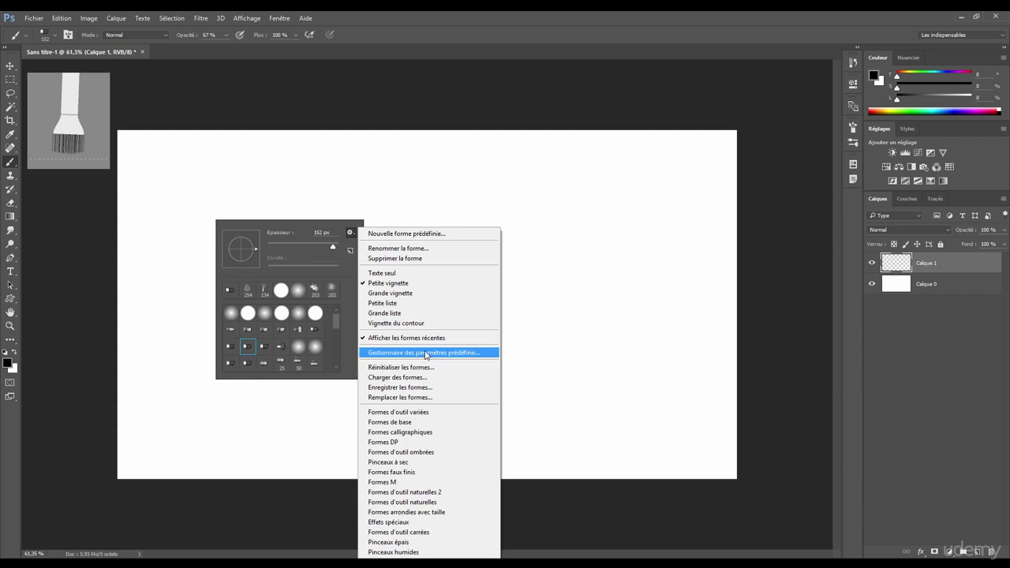
left_click(331, 276)
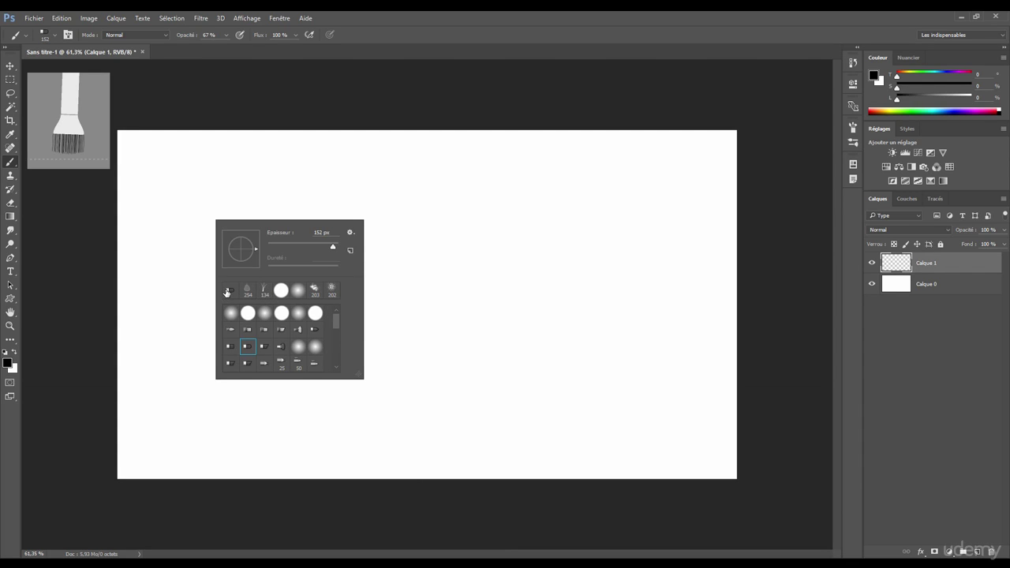
left_click(350, 232)
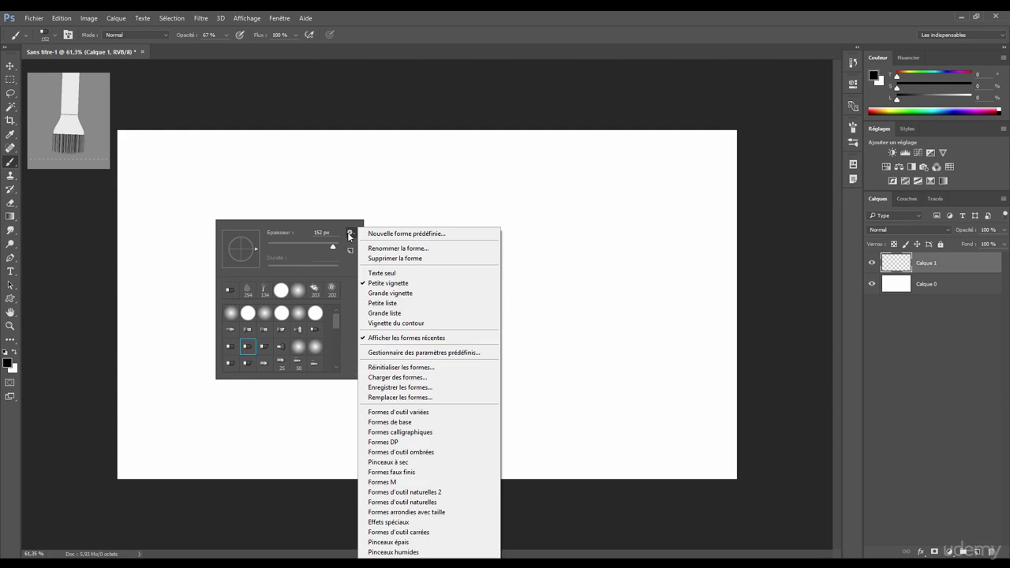
left_click(383, 339)
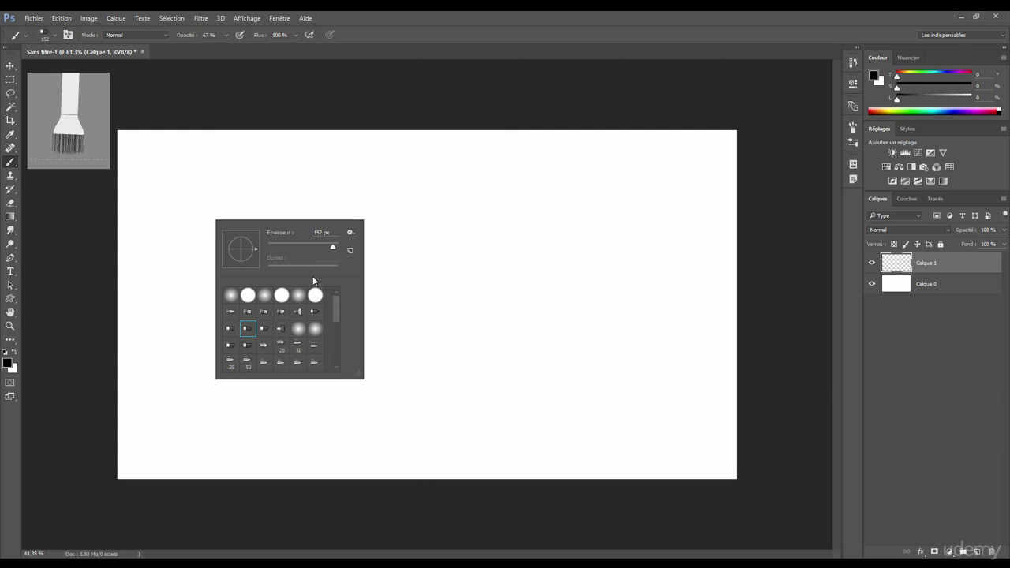
left_click(349, 232)
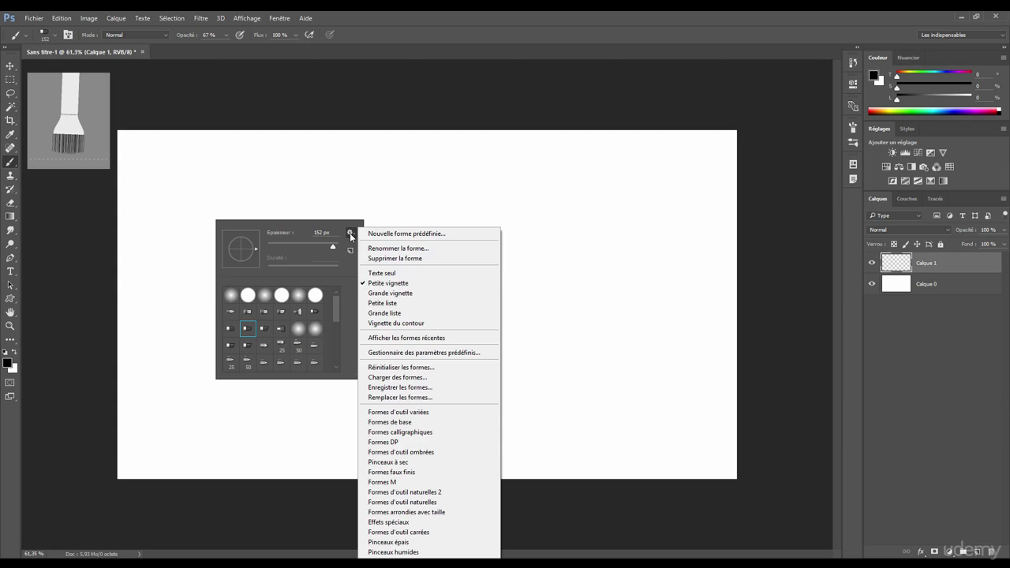
left_click(412, 339)
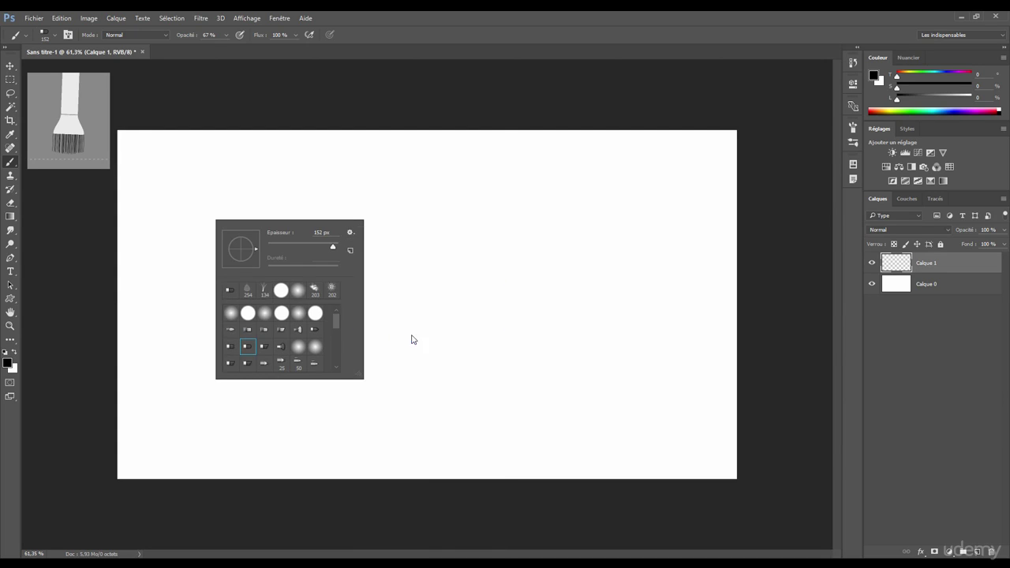
Reset the brush presets, replacing the current set with the default one
left_click(350, 233)
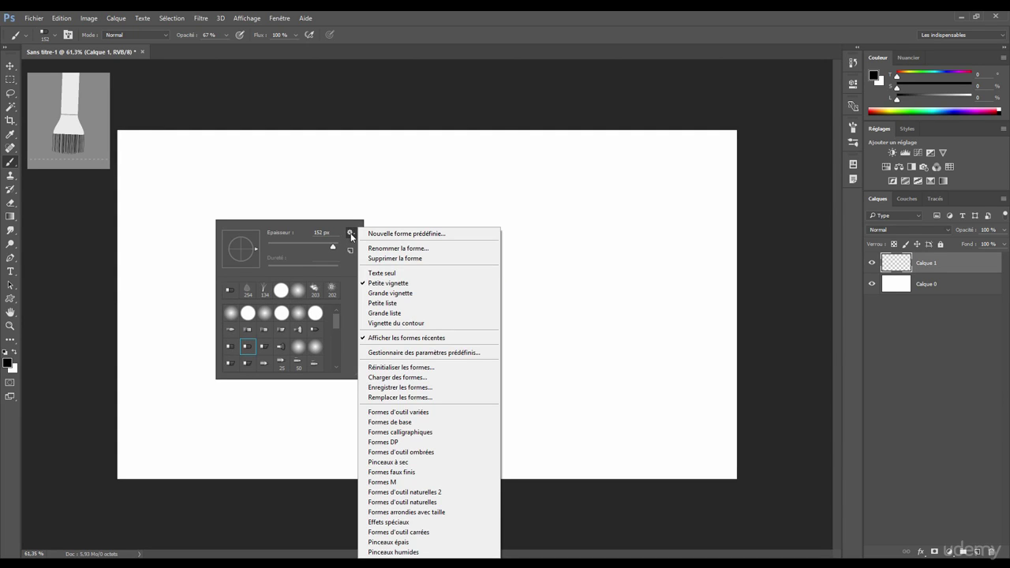
left_click(397, 369)
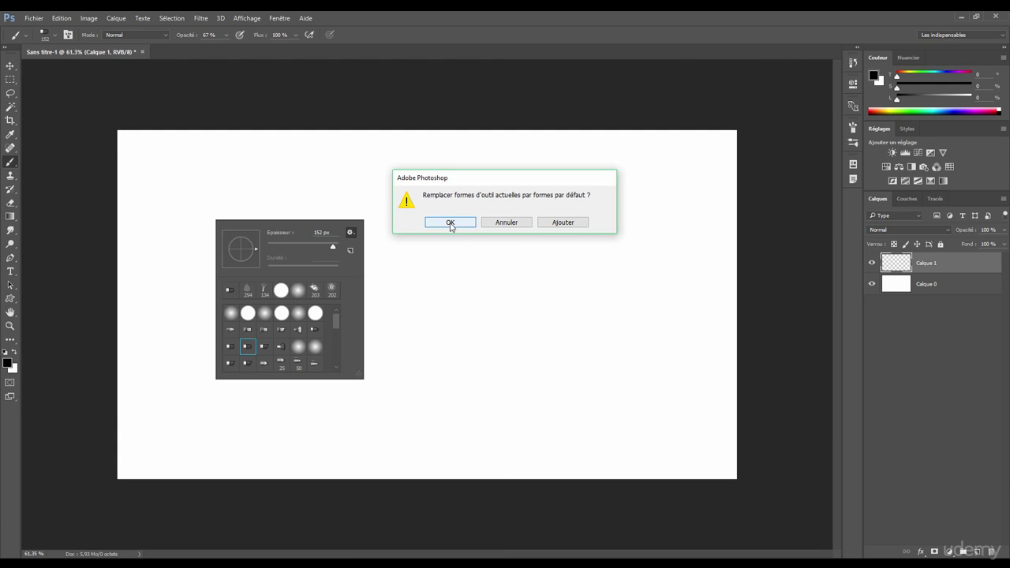
left_click(450, 224)
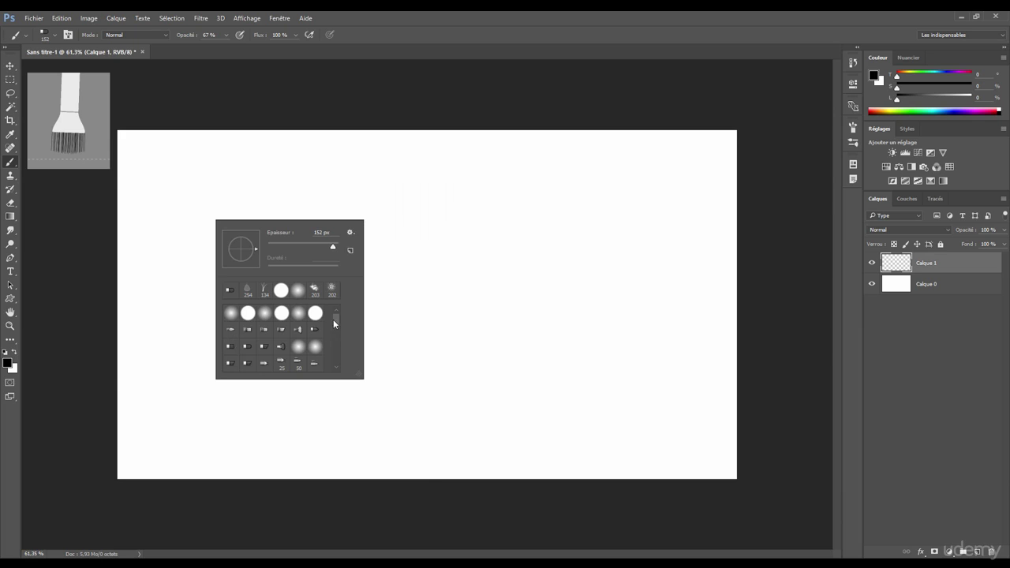
Replace the current brush presets with the square brush set (Formes d'outil carrées)
mouse_move(334, 321)
left_mouse_down()
mouse_move(333, 339)
mouse_move(333, 316)
left_mouse_up()
left_click(351, 233)
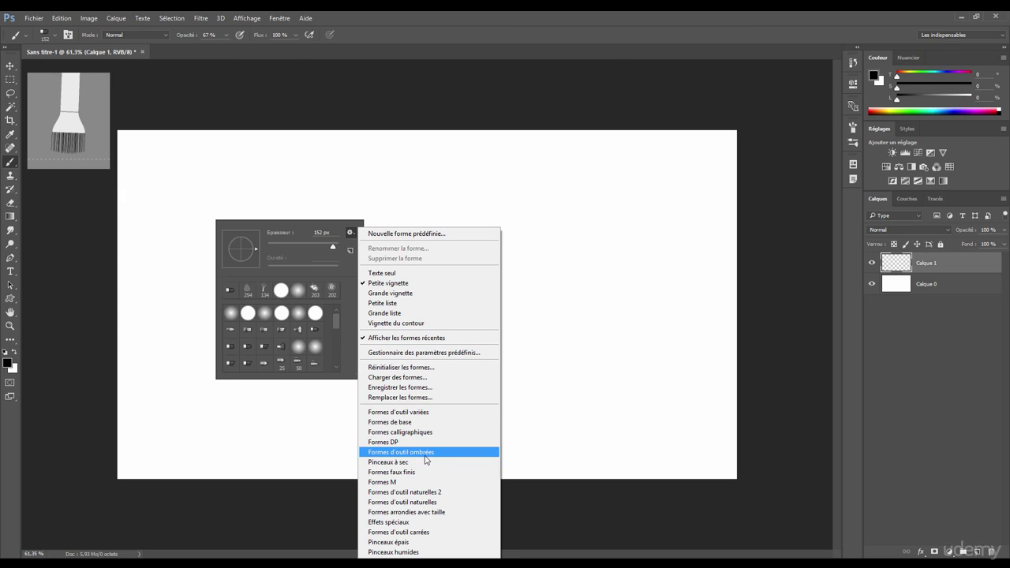
left_click(408, 537)
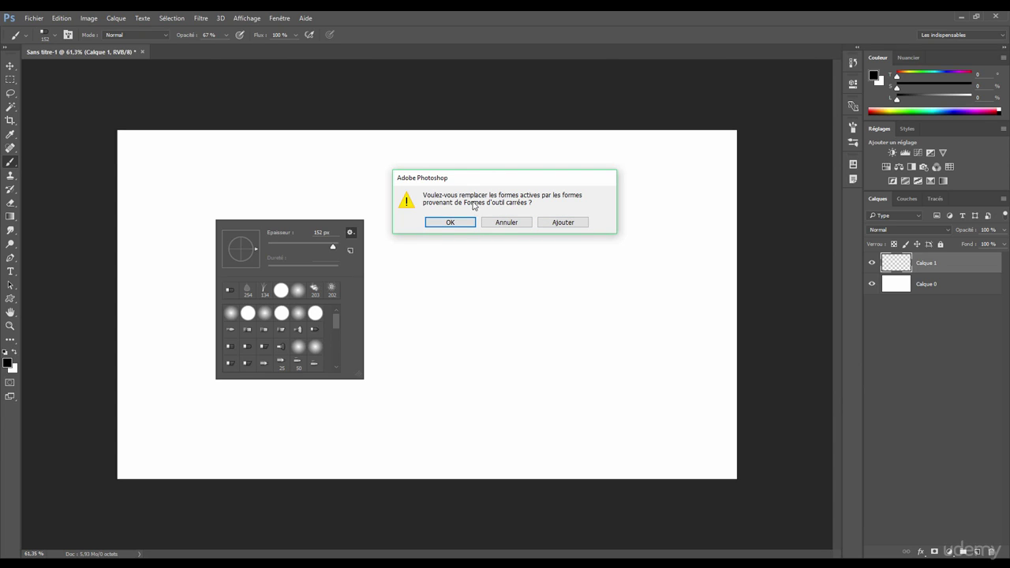
left_click(448, 225)
left_click(450, 223)
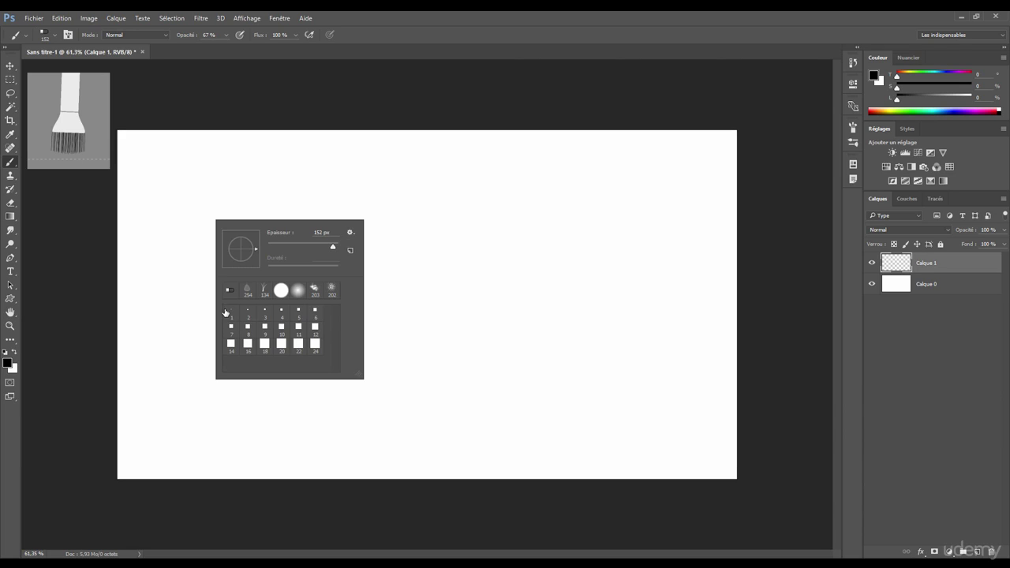
Try several square brush presets, ending with the 24 px one, and paint a short test stroke on the canvas, undoing it
left_click(229, 313)
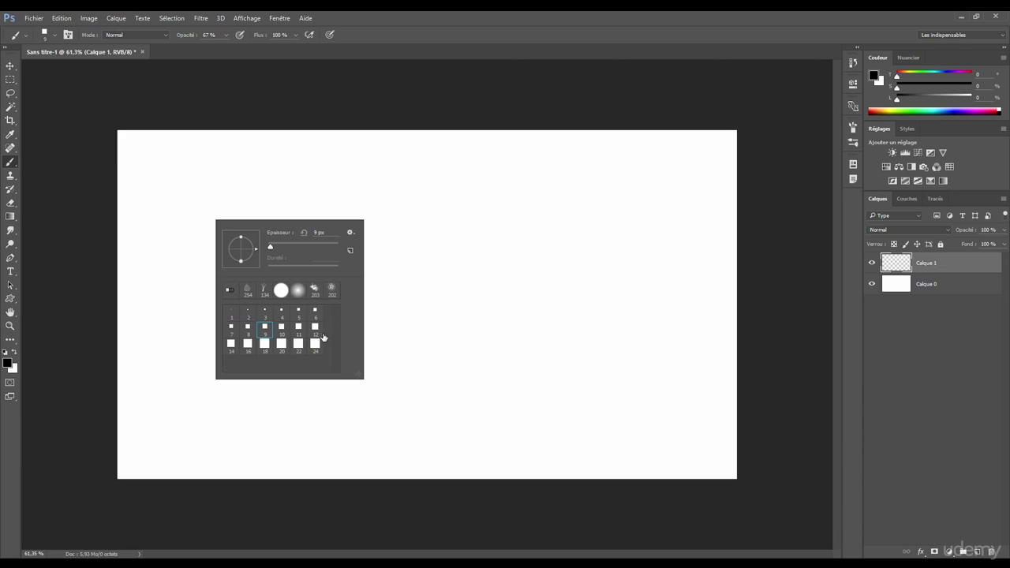
left_click(315, 326)
key("bracketright")
mouse_move(422, 267)
left_mouse_down()
mouse_move(366, 273)
mouse_move(346, 232)
mouse_move(516, 261)
mouse_move(437, 262)
mouse_move(366, 226)
mouse_move(463, 282)
left_mouse_up()
key("ctrl+z")
Reset the brush presets (Réinitialiser les formes), replacing the square brush set with the default one
right_click(266, 223)
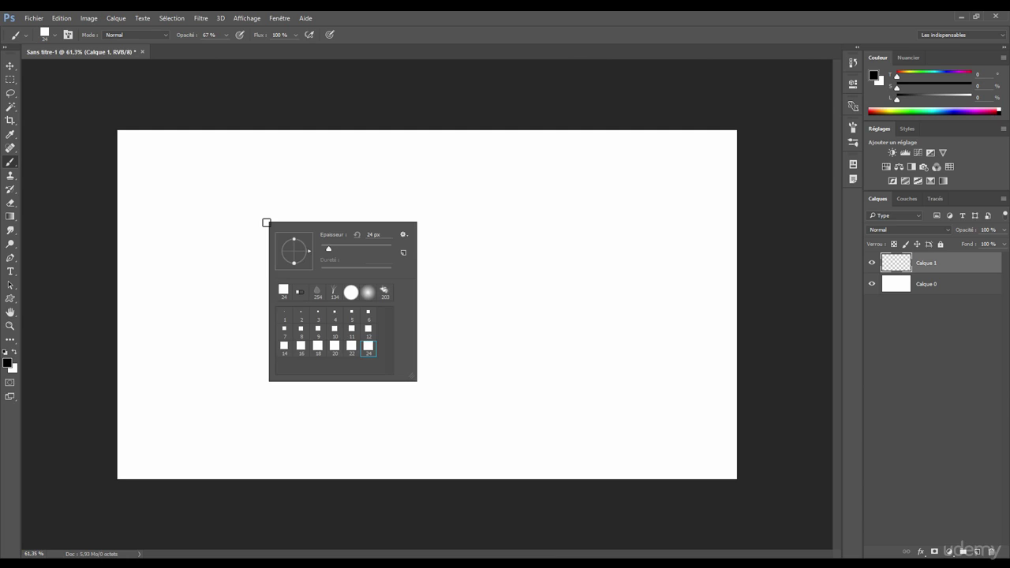
left_click(403, 236)
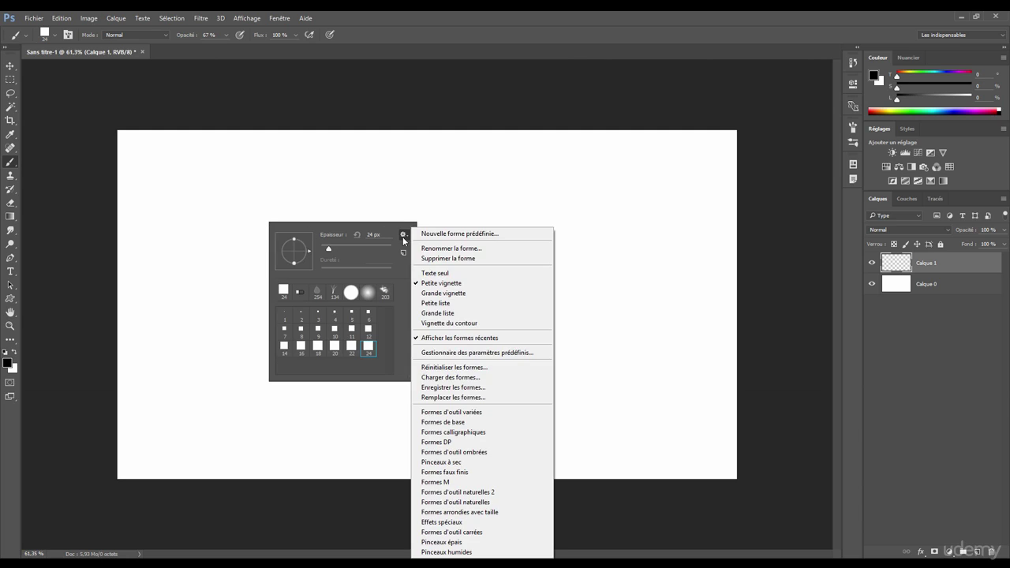
left_click(451, 367)
left_click(464, 227)
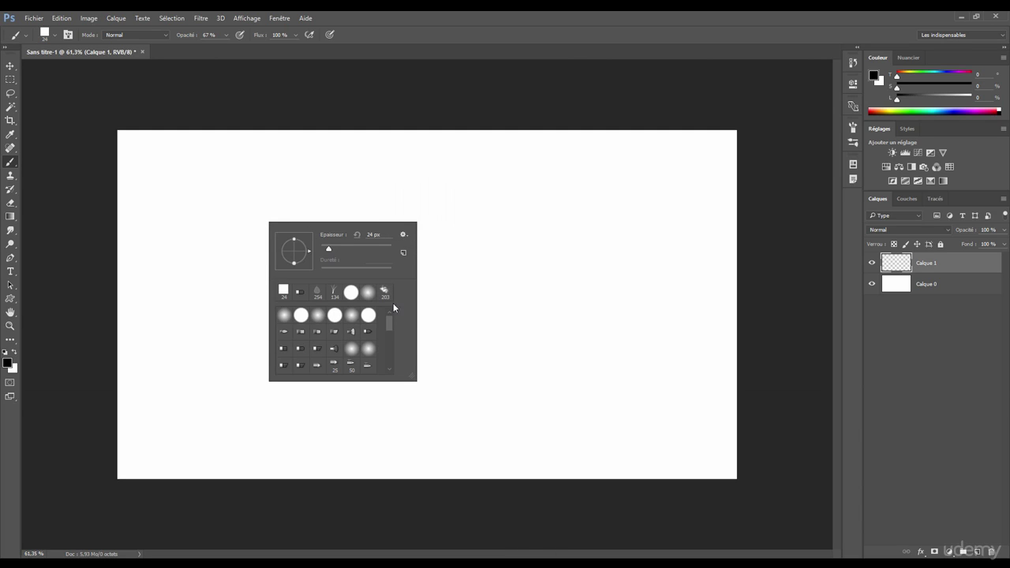